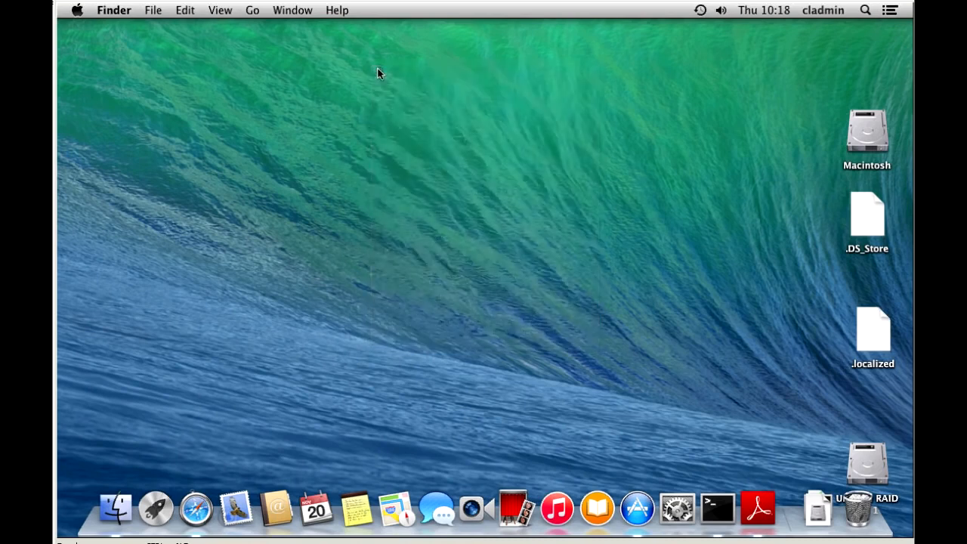
Open the cladmin fast-user-switching menu and go to Users & Groups Preferences…
left_click(830, 9)
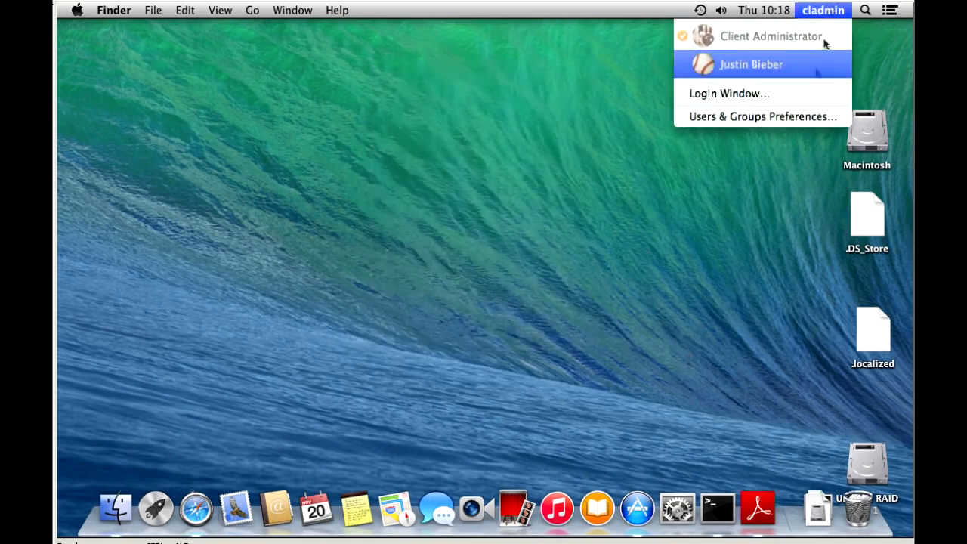
left_click(532, 109)
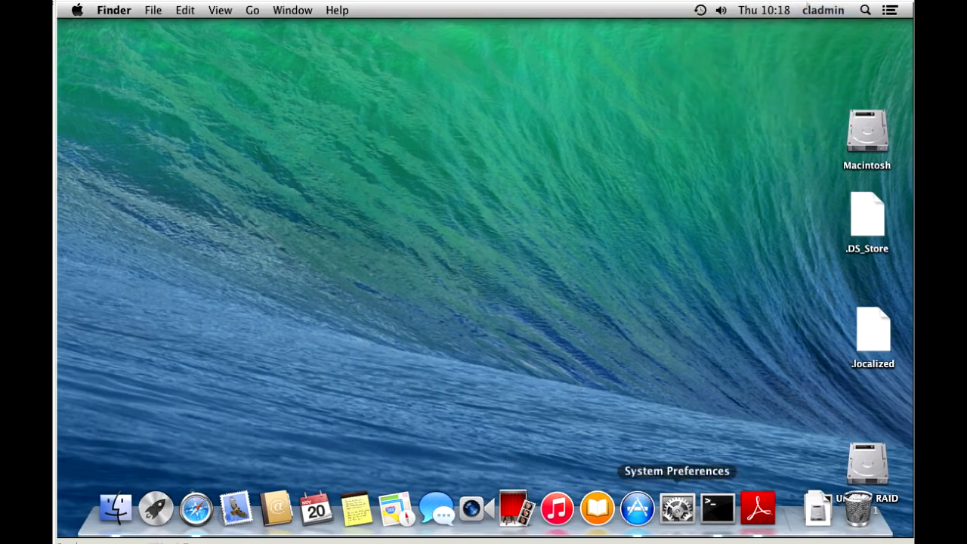
left_click(824, 10)
left_click(755, 117)
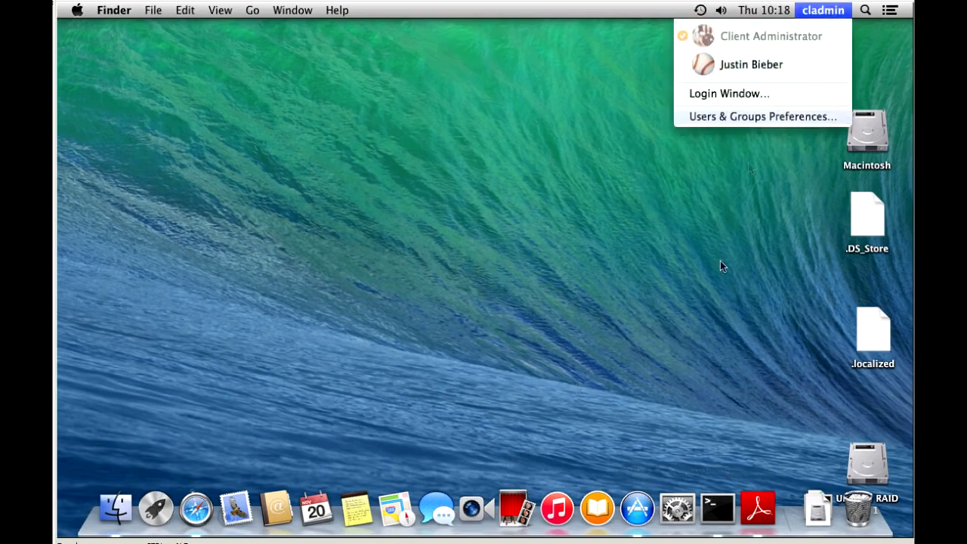
Show Users & Groups Login Options and unlock them with the administrator password
left_click(672, 510)
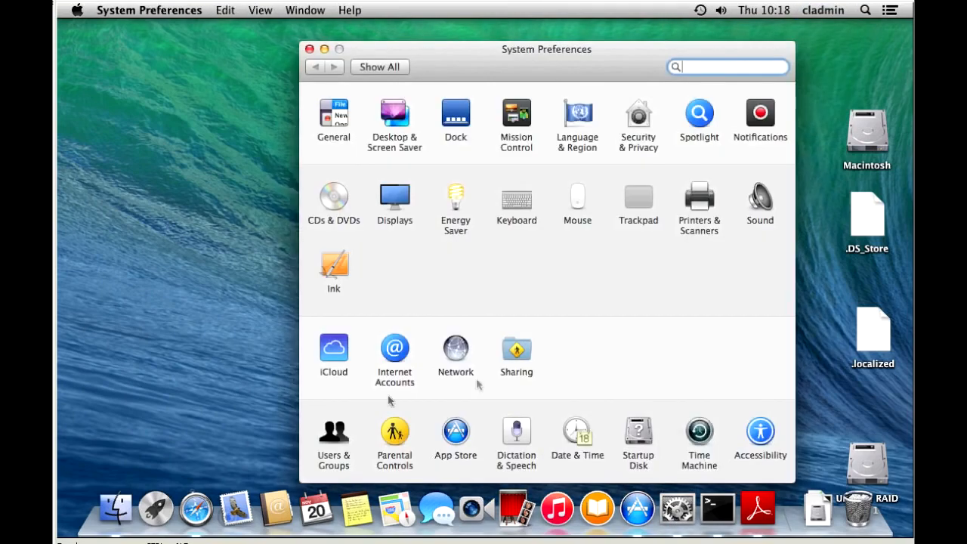
left_click(330, 446)
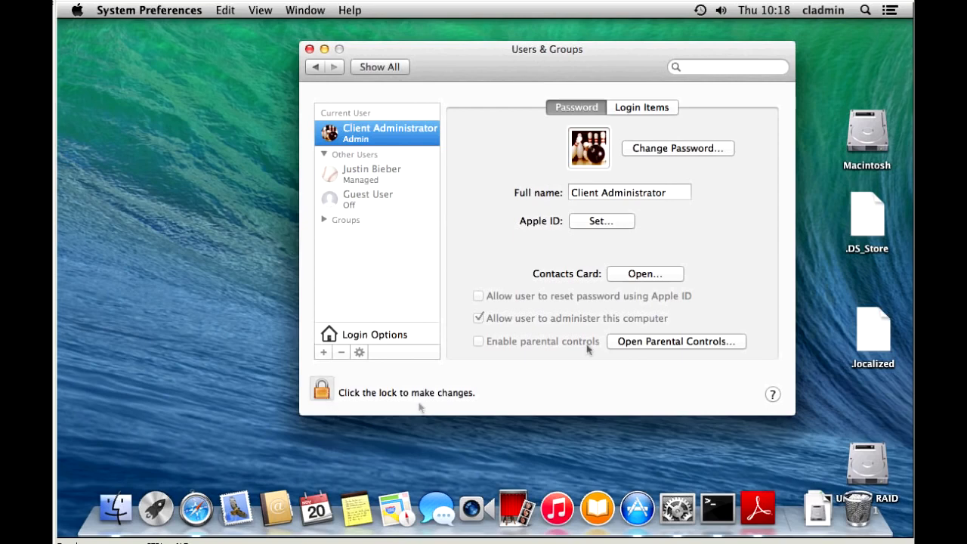
left_click(377, 337)
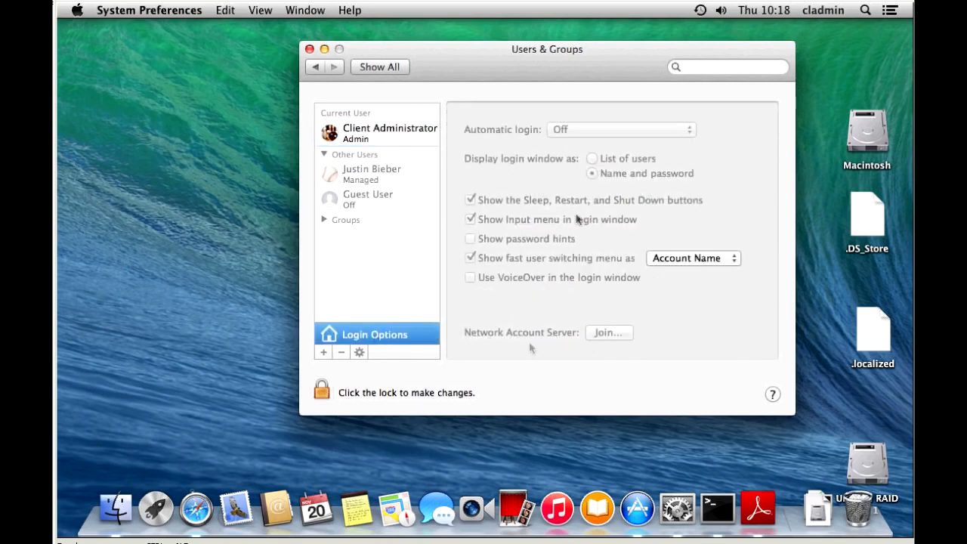
left_click(322, 392)
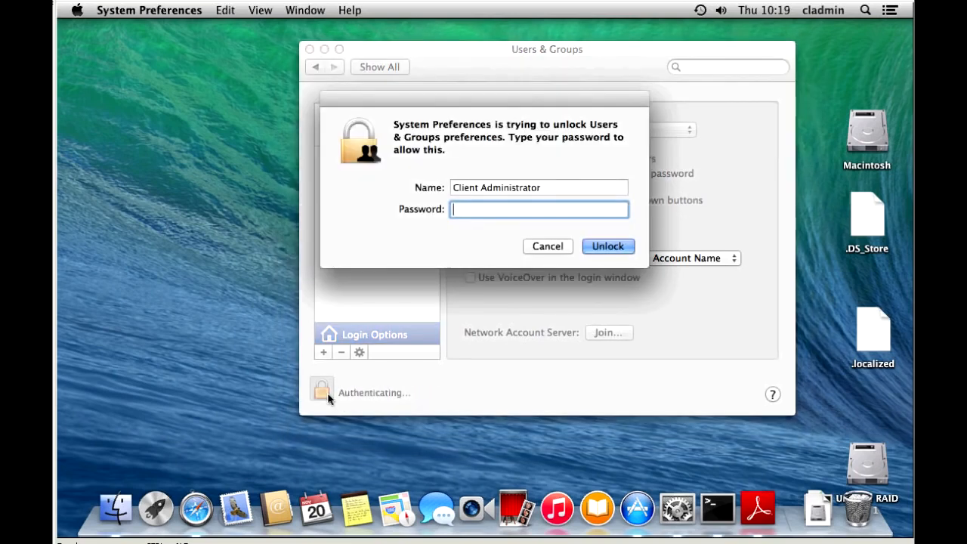
type("•••••••••••")
left_click(605, 248)
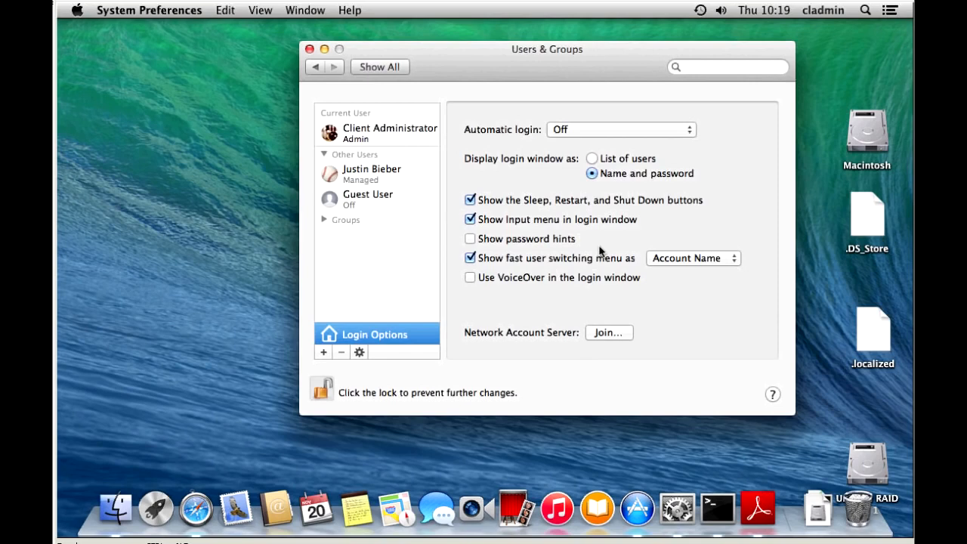
Try joining server bierbrauer.local, dismiss the Unable to add server alert, and reopen the Join prompt
left_click(609, 336)
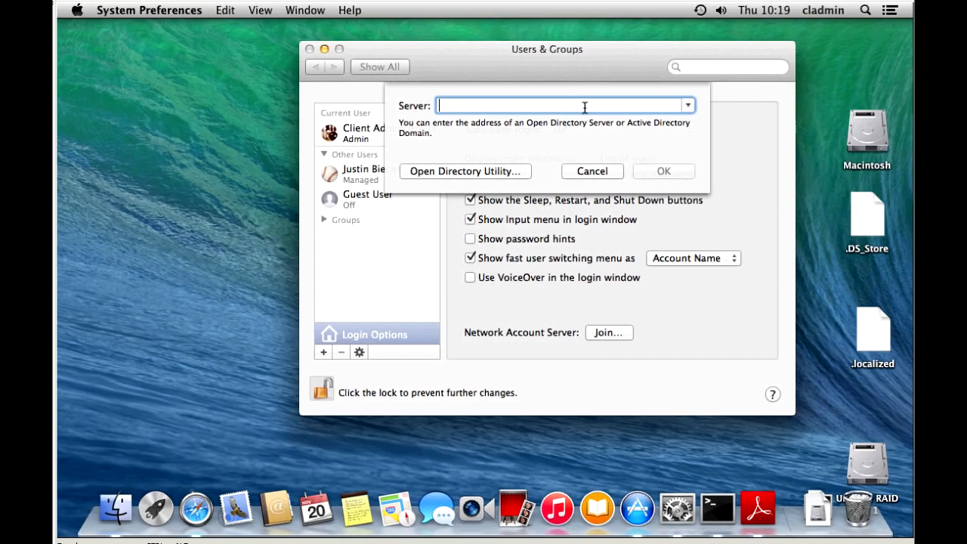
type("bierbrauer.")
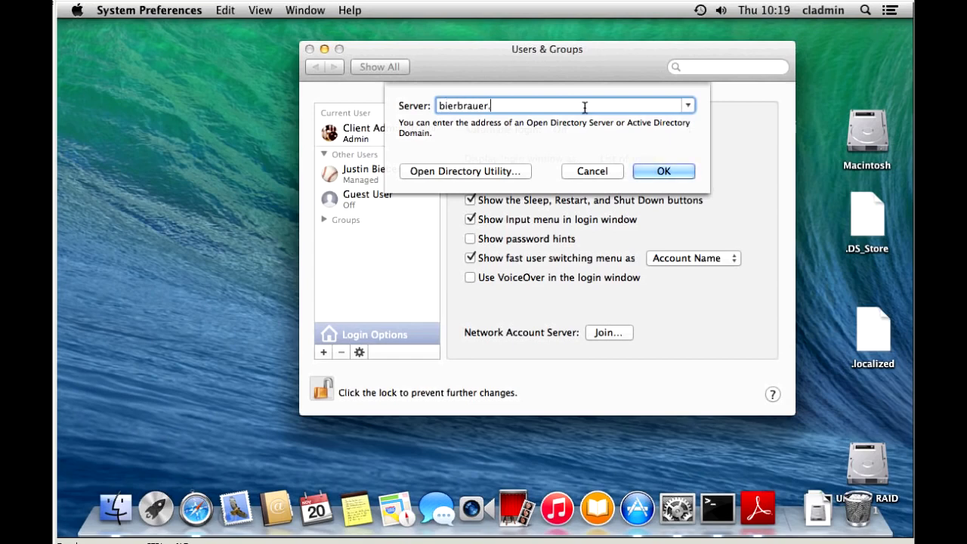
type("local")
left_click(681, 172)
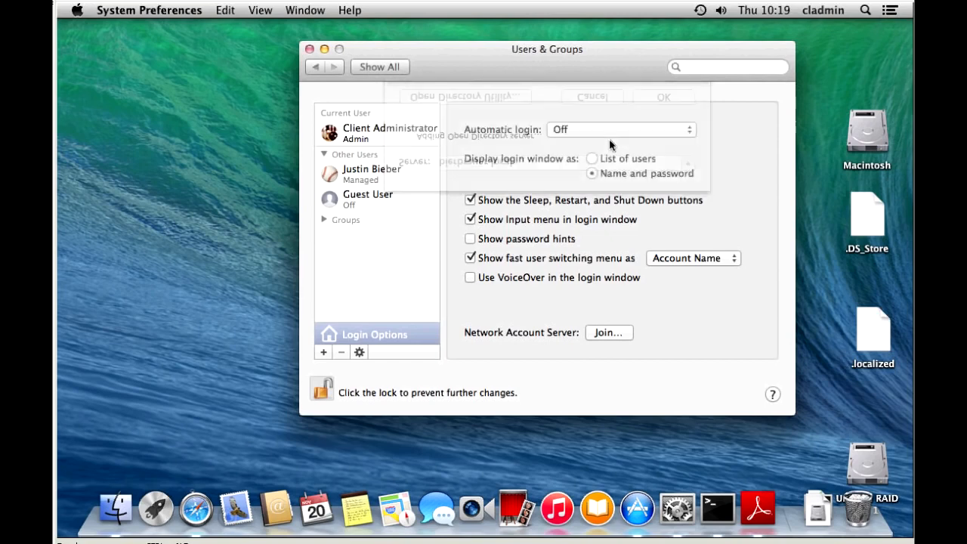
left_click(665, 155)
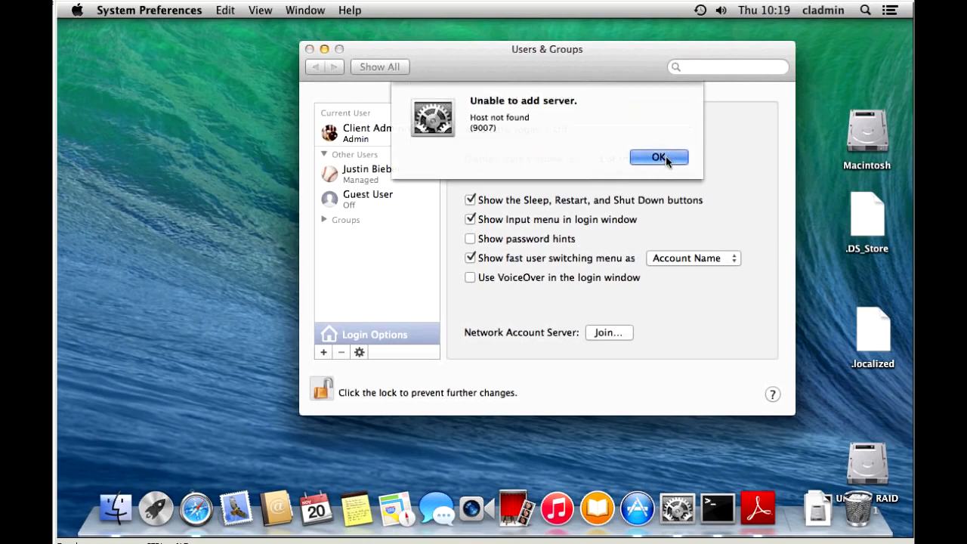
left_click(608, 338)
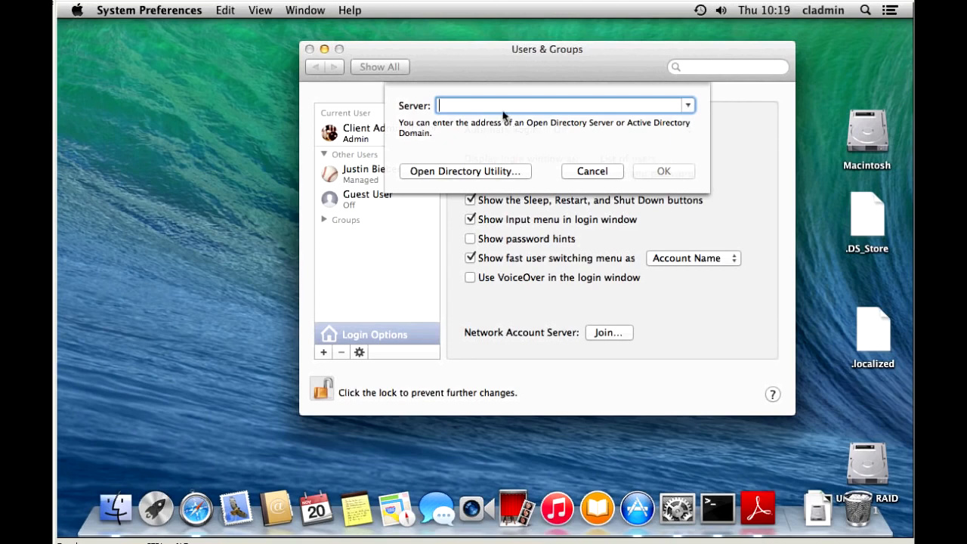
Launch Directory Utility, unlock it with the admin password, and edit the Active Directory service
left_click(422, 173)
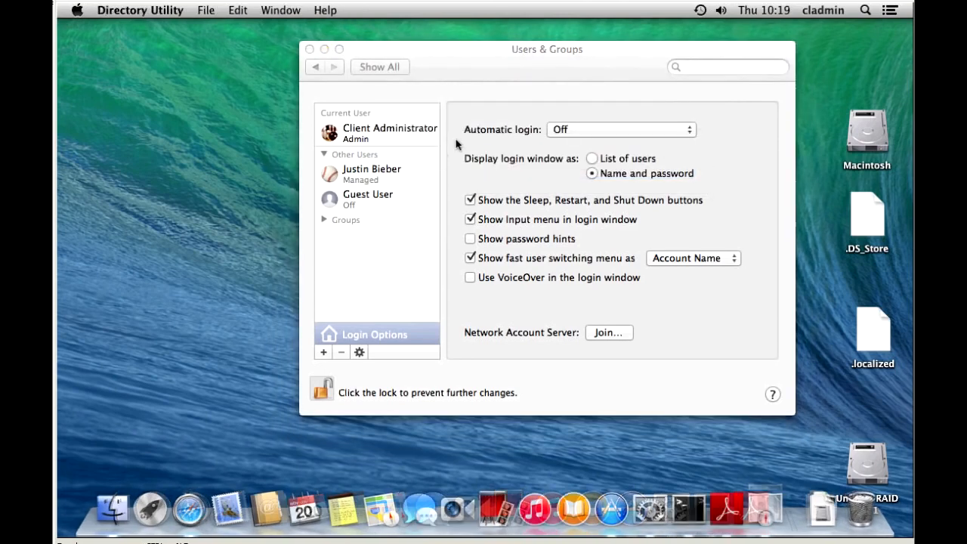
left_click(247, 391)
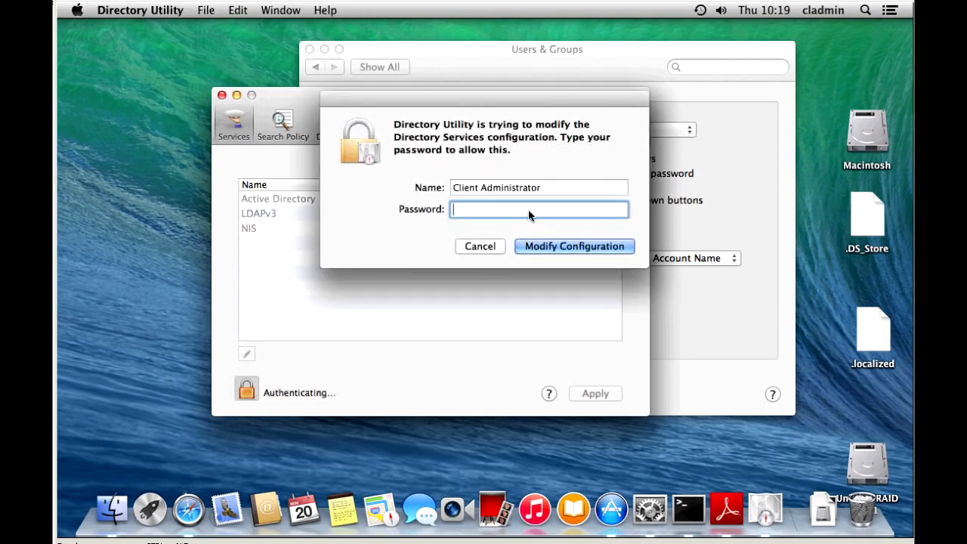
type("•••••••••••")
key("Return")
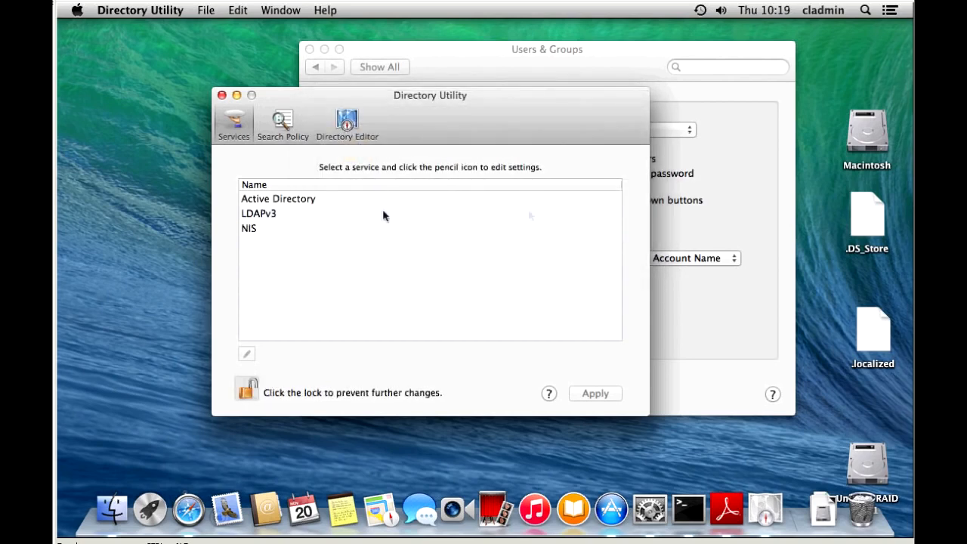
left_click(279, 201)
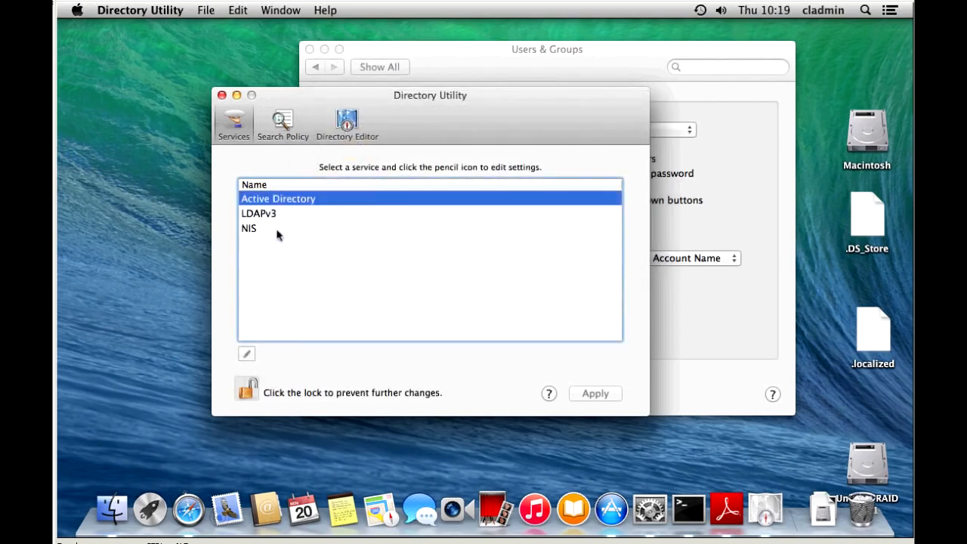
left_click(247, 355)
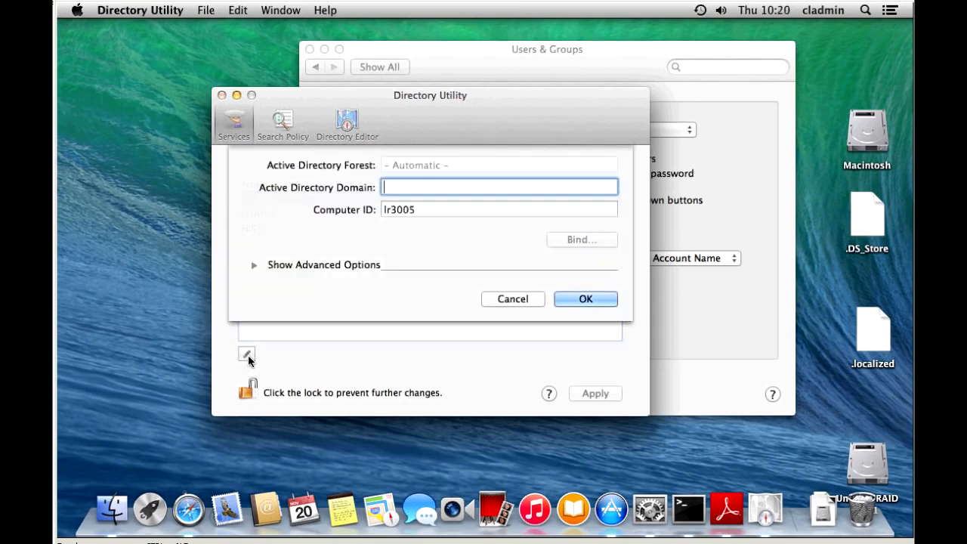
Enter computer ID MyMac03 and Active Directory domain bierbrauer.local
left_click_drag(432, 207, 378, 207)
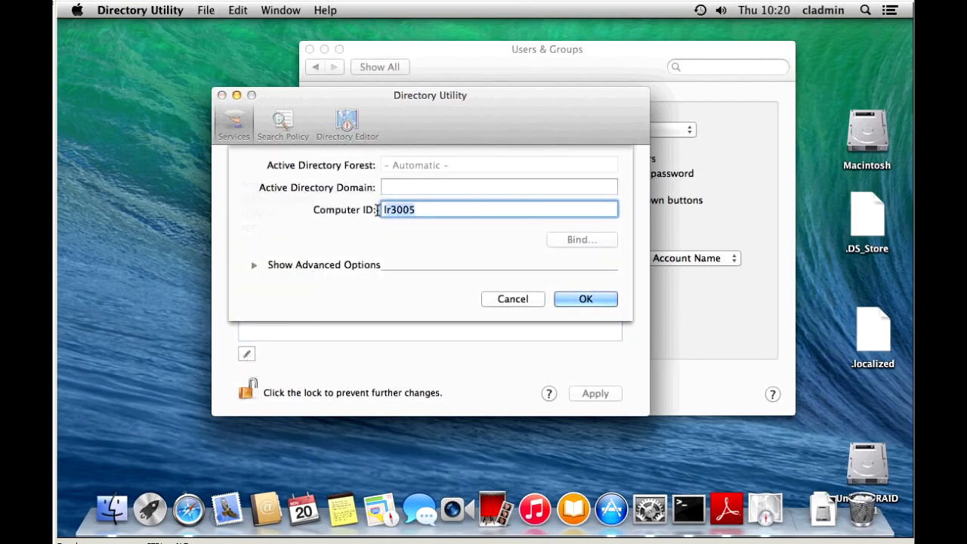
type("MyMac03")
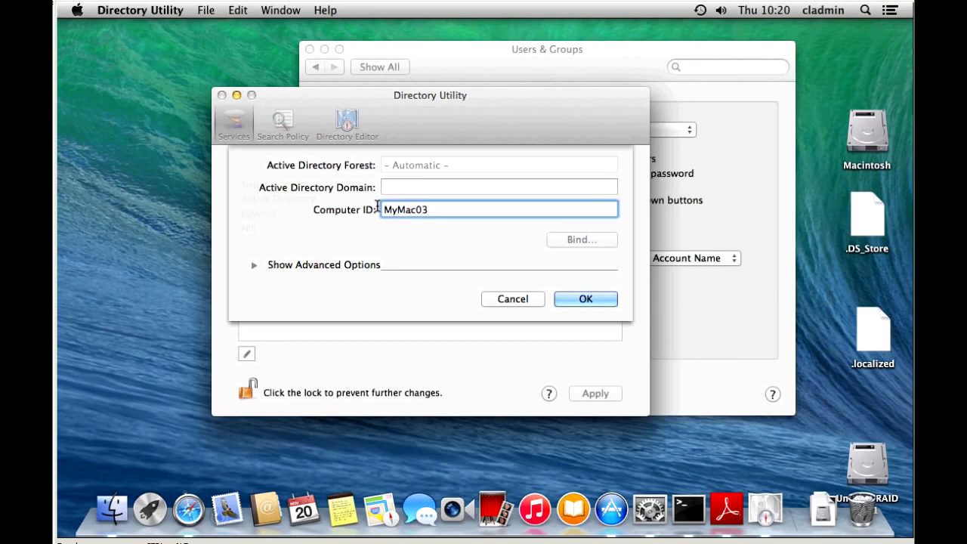
left_click(430, 186)
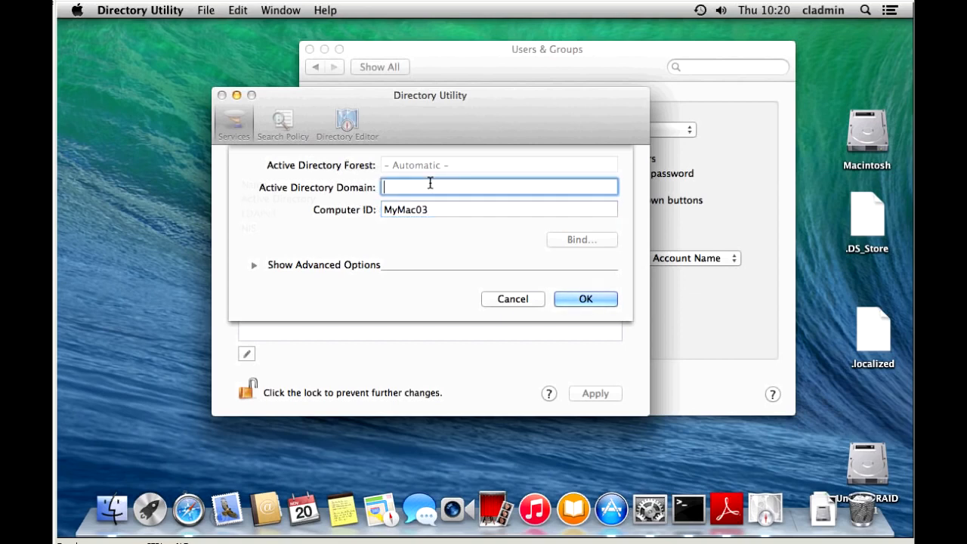
type("bierbrauer.local")
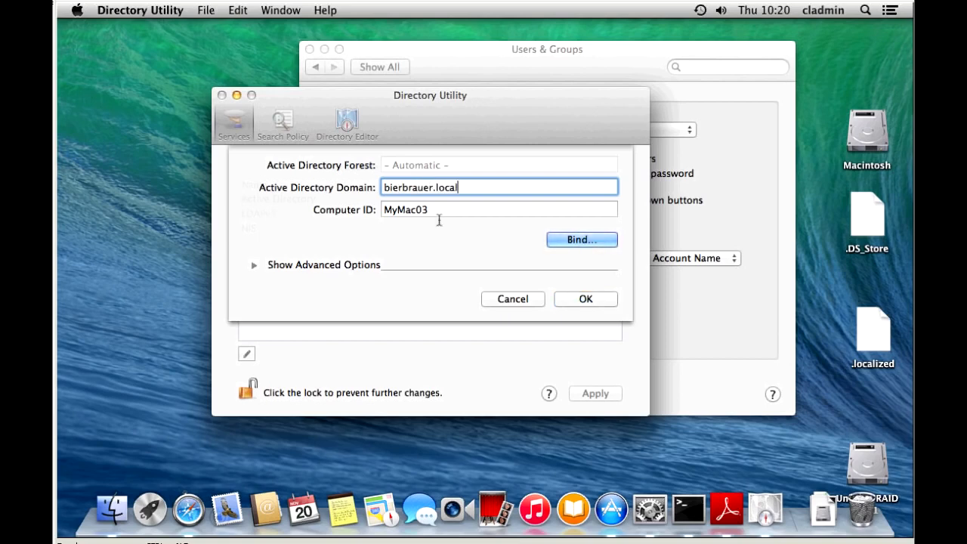
In Advanced Options' Administrative tab, allow administration by domain admins and enterprise admins
left_click(254, 266)
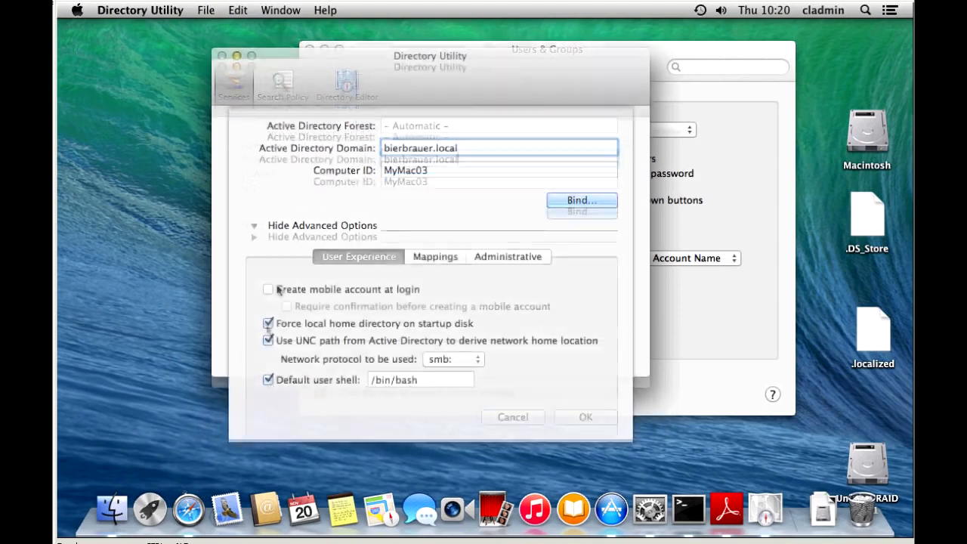
left_click(435, 255)
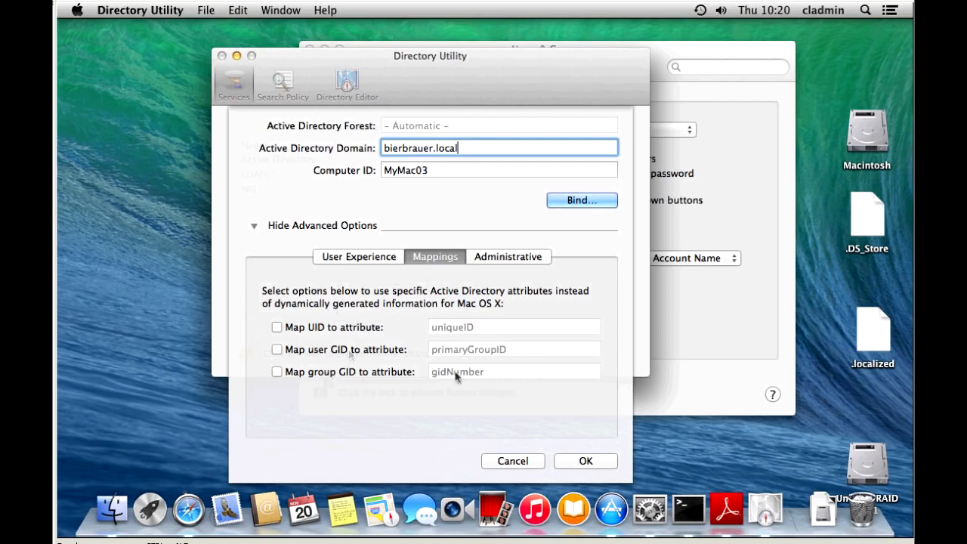
left_click(514, 259)
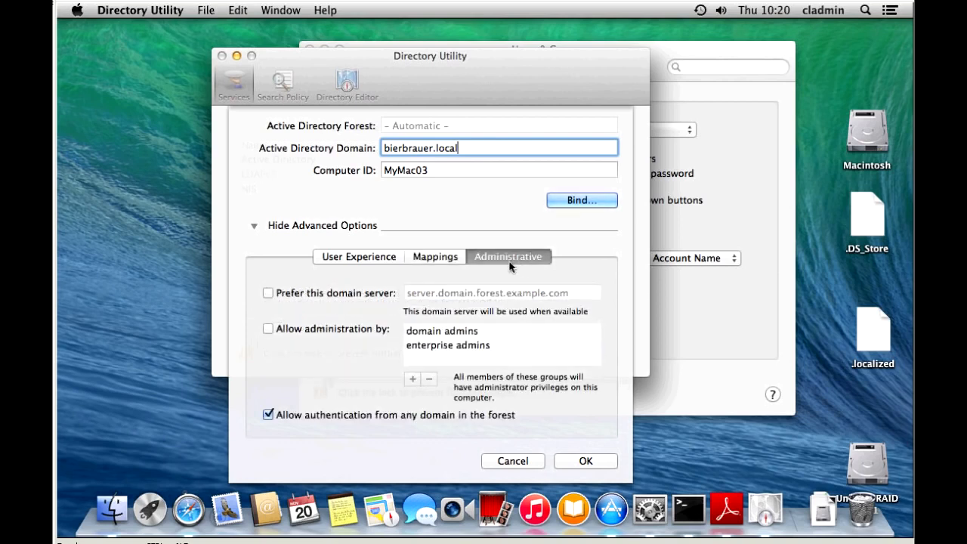
left_click(269, 331)
left_click(572, 200)
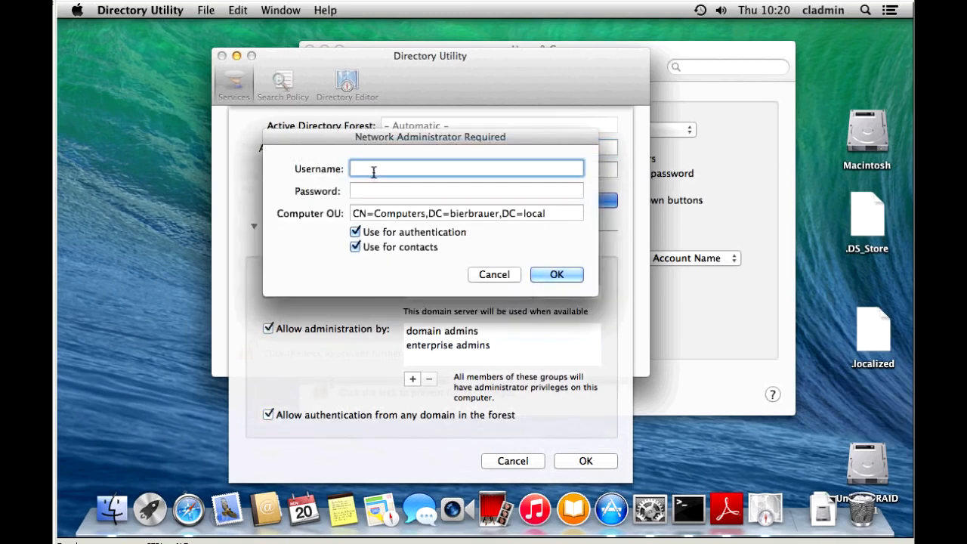
type("administrator")
key("Tab")
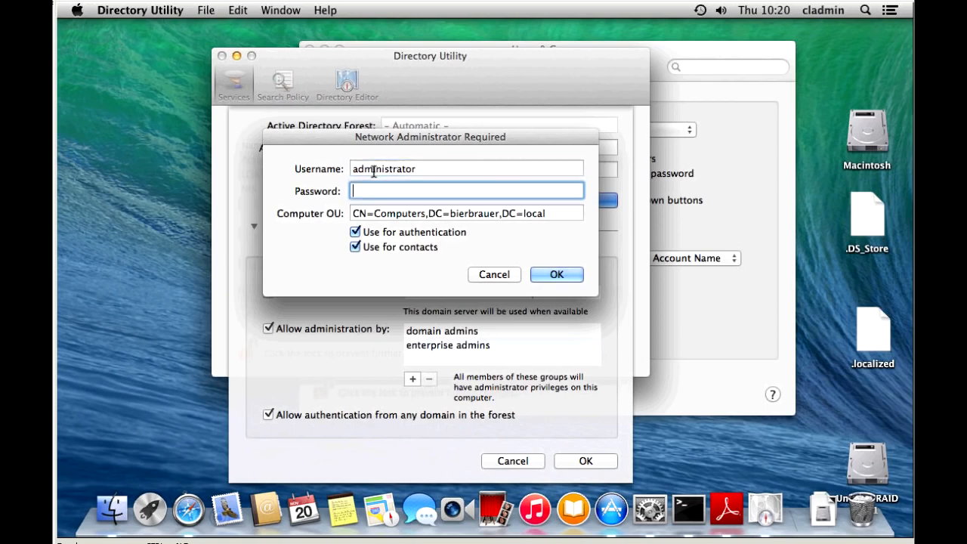
type("p••••••••••")
left_click(563, 280)
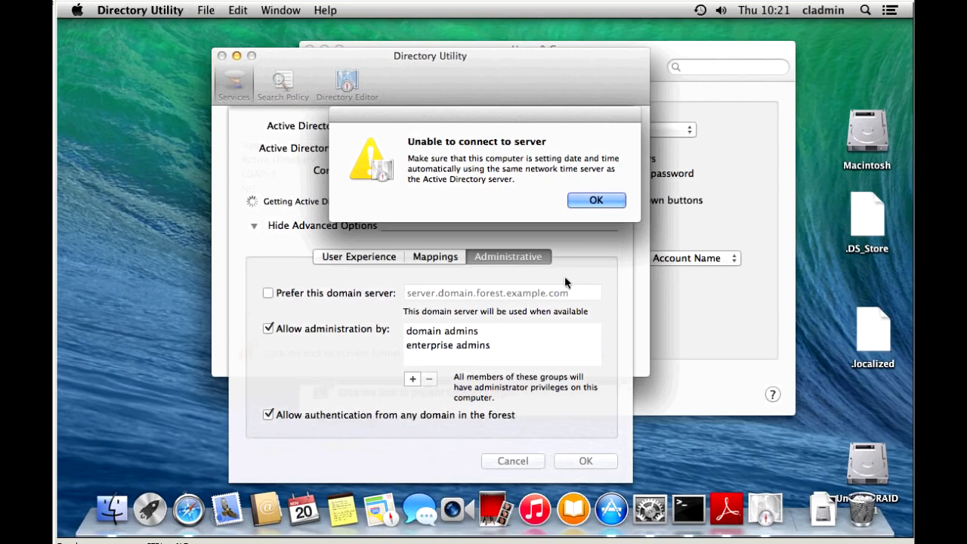
left_click(596, 201)
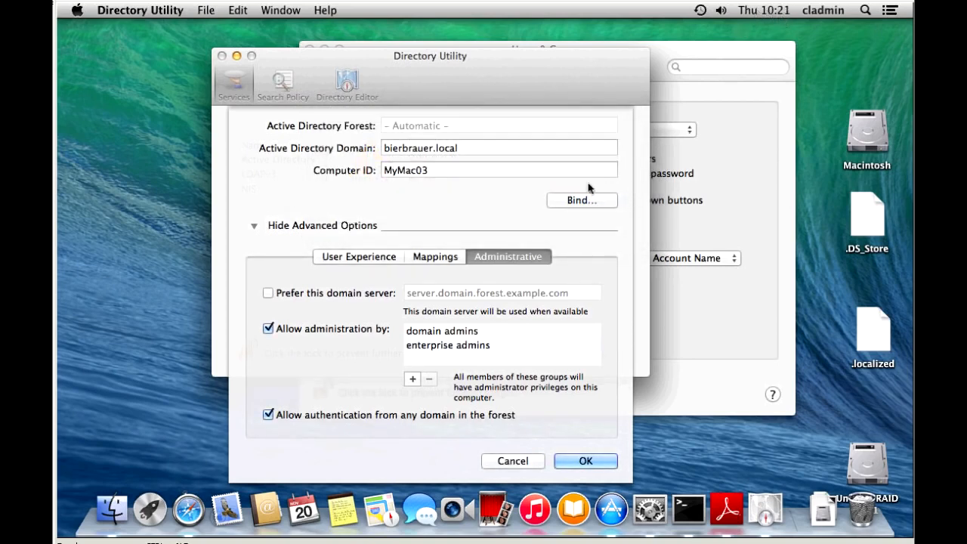
Set the system time minutes down to 10:01 in Date & Time, save, and close the window
left_click(778, 13)
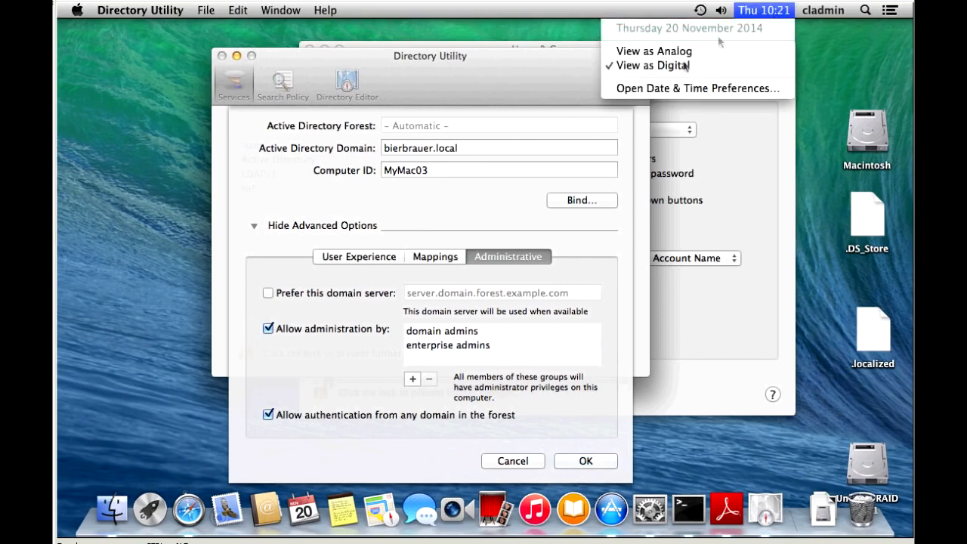
left_click(665, 88)
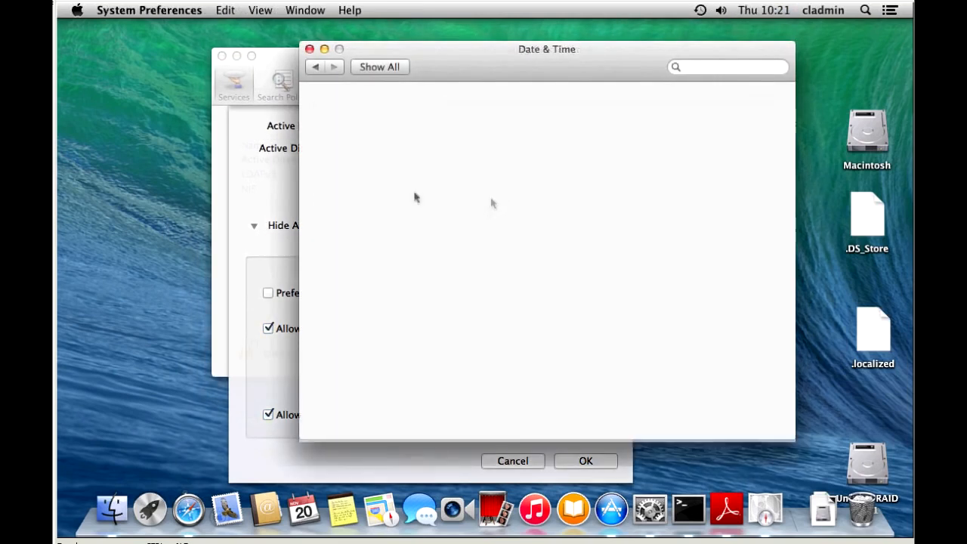
left_click(628, 178)
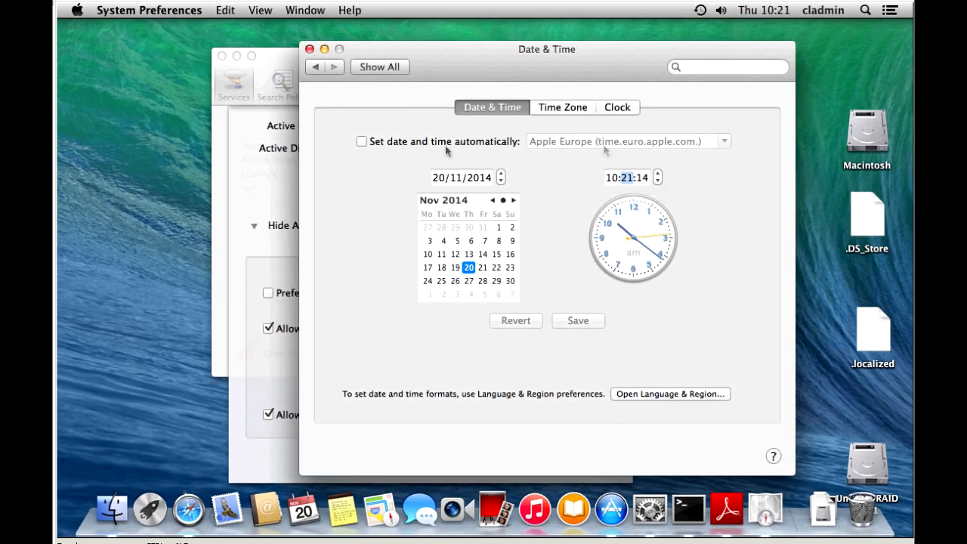
double_click(658, 182)
left_click(658, 181)
left_click(658, 181)
left_click(658, 181)
left_click(658, 182)
left_click(658, 181)
left_click(659, 182)
left_click(658, 182)
double_click(659, 181)
double_click(658, 182)
double_click(659, 181)
triple_click(658, 182)
left_click(658, 181)
left_click(659, 182)
left_click(577, 321)
left_click(309, 49)
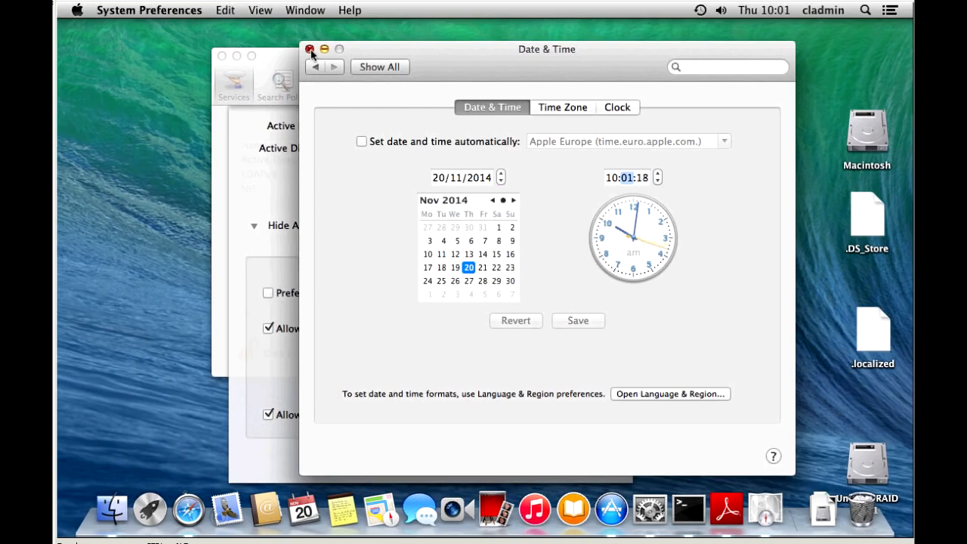
Bind to bierbrauer.local with the administrator account, then close the Active Directory settings
left_click(597, 203)
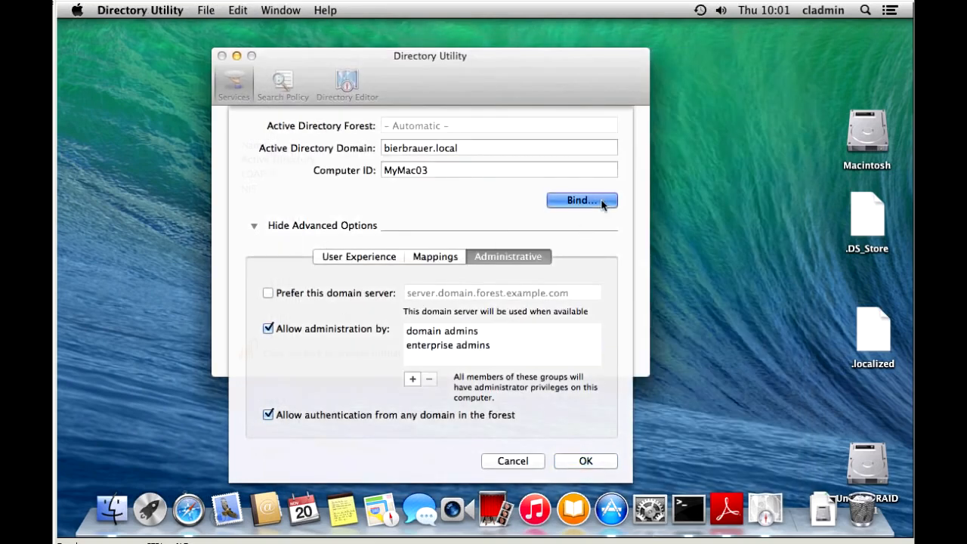
type("admni")
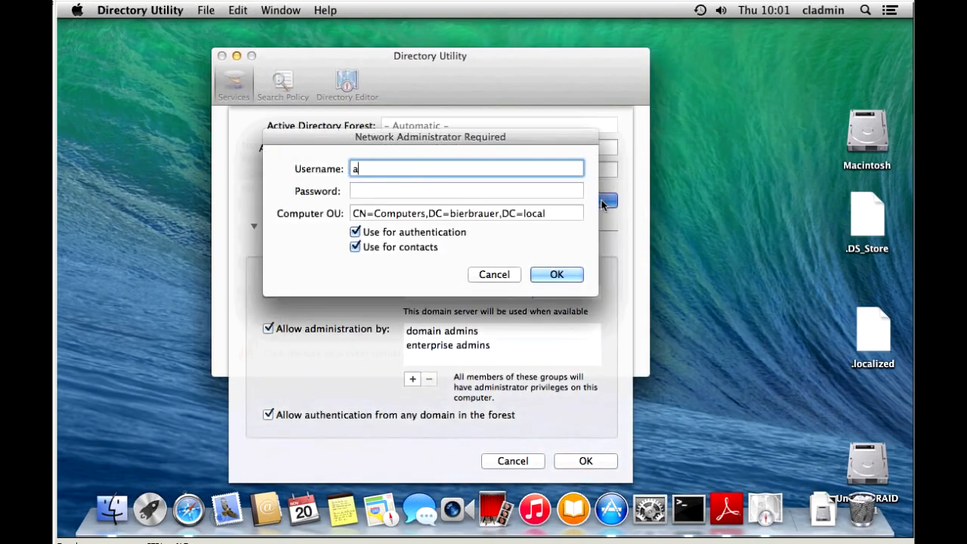
key("BackSpace")
key("BackSpace")
type("inistrator")
key("Tab")
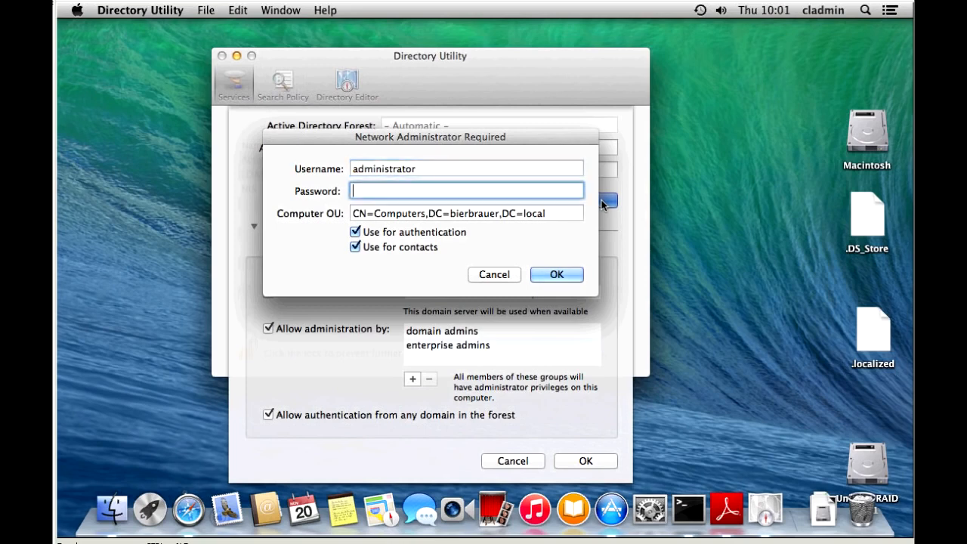
type("***********")
left_click(545, 275)
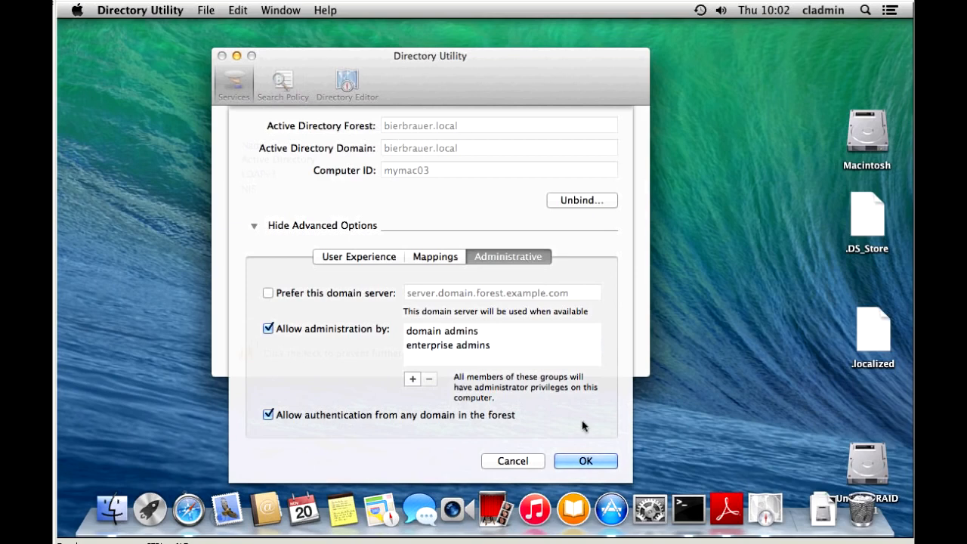
left_click(597, 466)
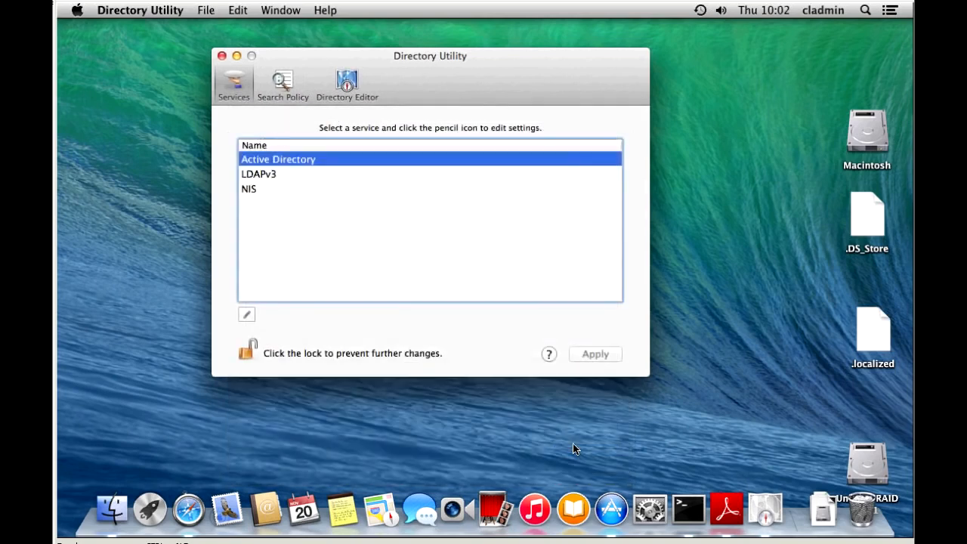
Close Directory Utility, check Users & Groups Login Options for the BIERBRAUER server, then close it
left_click(220, 55)
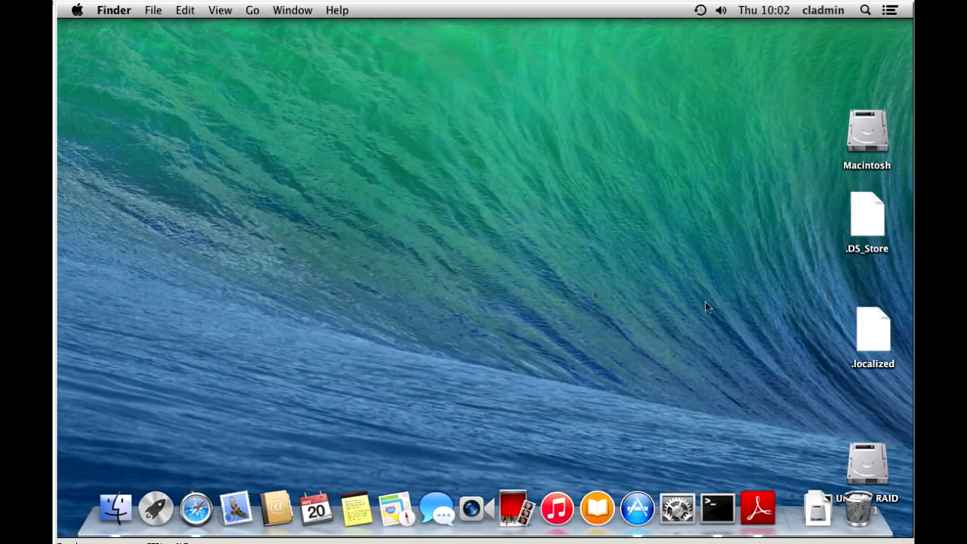
left_click(826, 11)
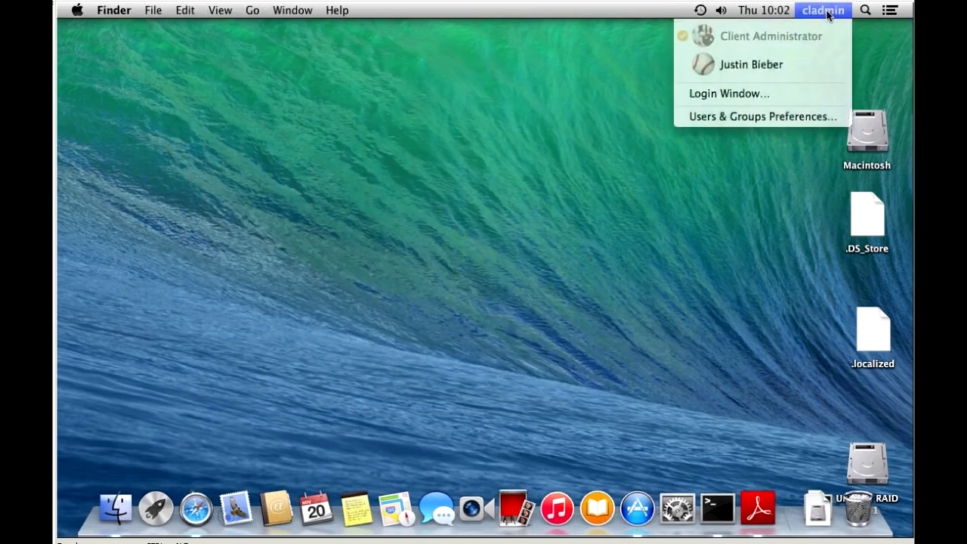
left_click(718, 118)
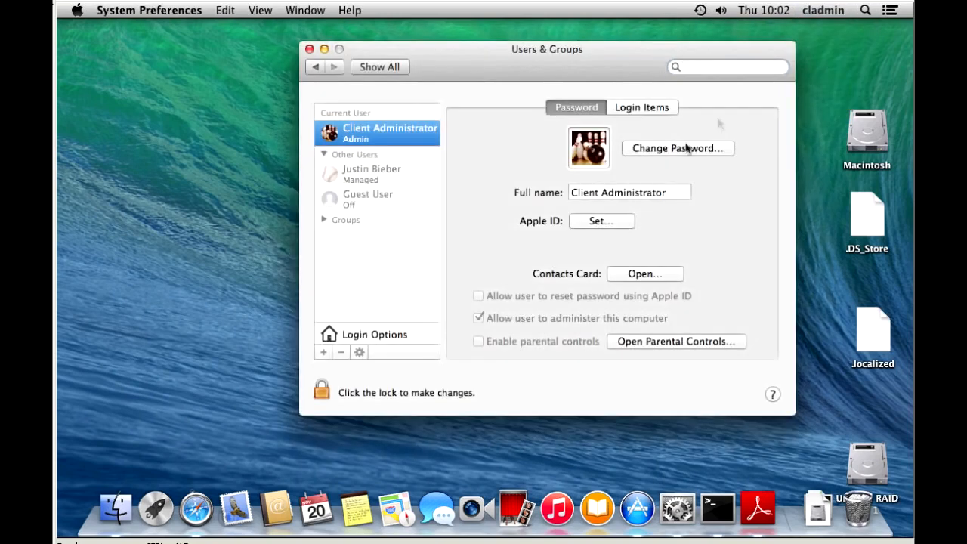
left_click(344, 335)
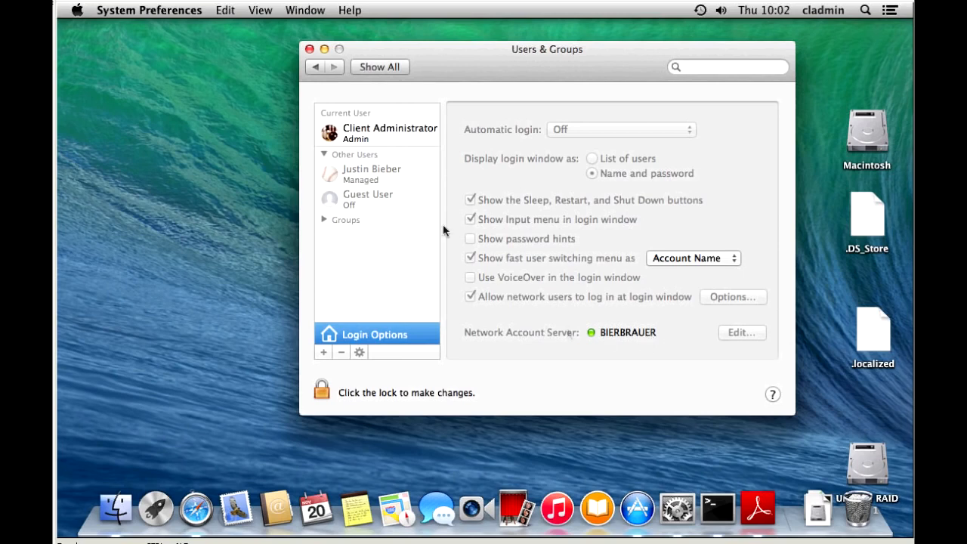
left_click(309, 48)
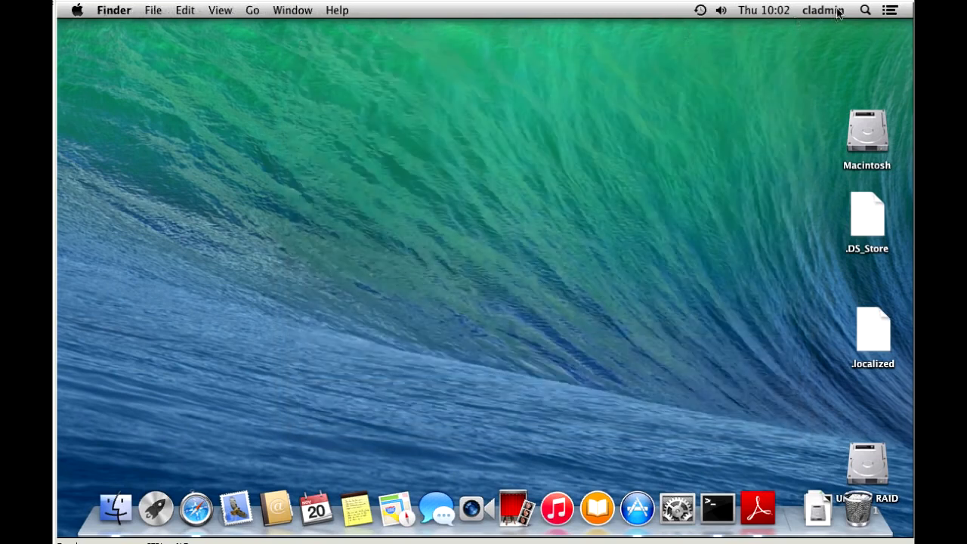
Toggle the user account and system menus, leaving the user account menu open
left_click(839, 11)
left_click(677, 10)
left_click(80, 11)
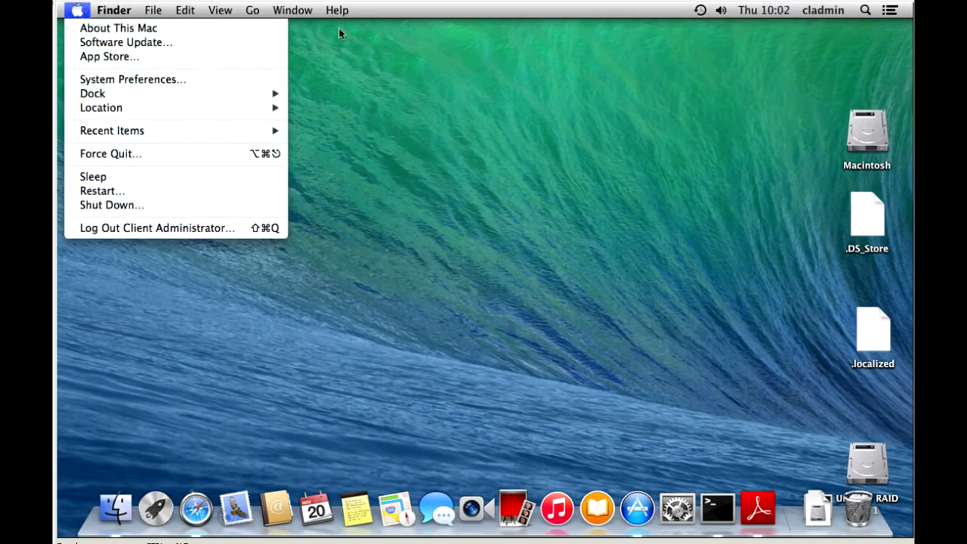
left_click(840, 13)
left_click(840, 12)
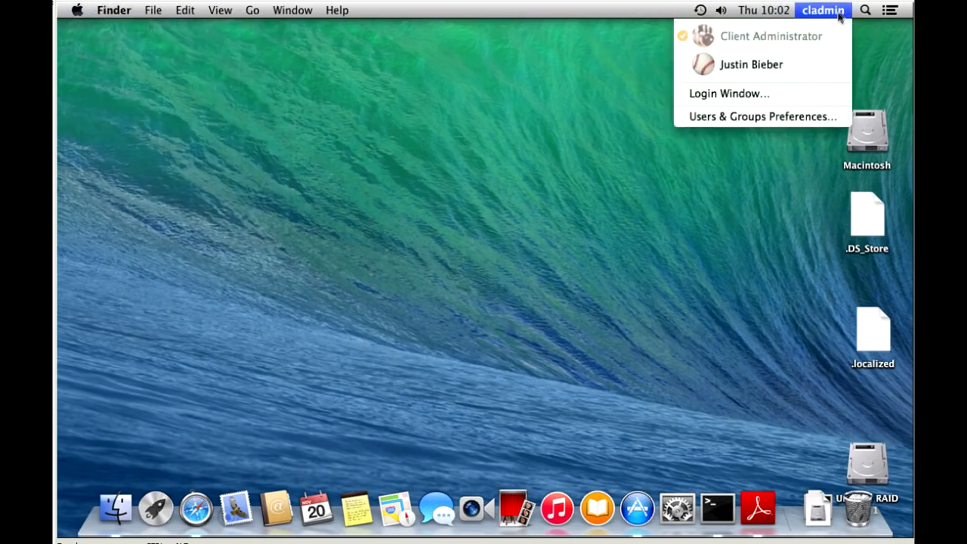
Switch to the login window and sign in as the network administrator with its password
left_click(752, 94)
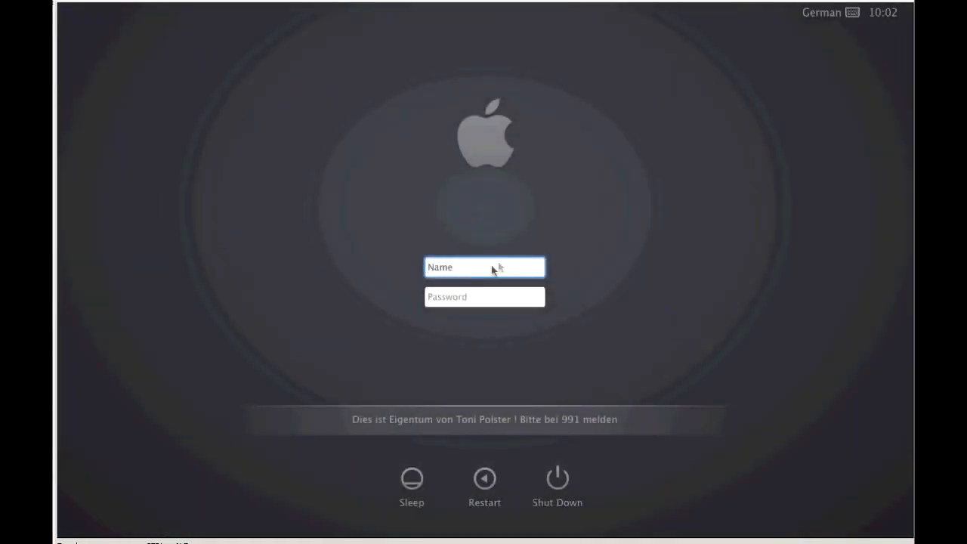
type("administrator")
key("Tab")
type("••••••••")
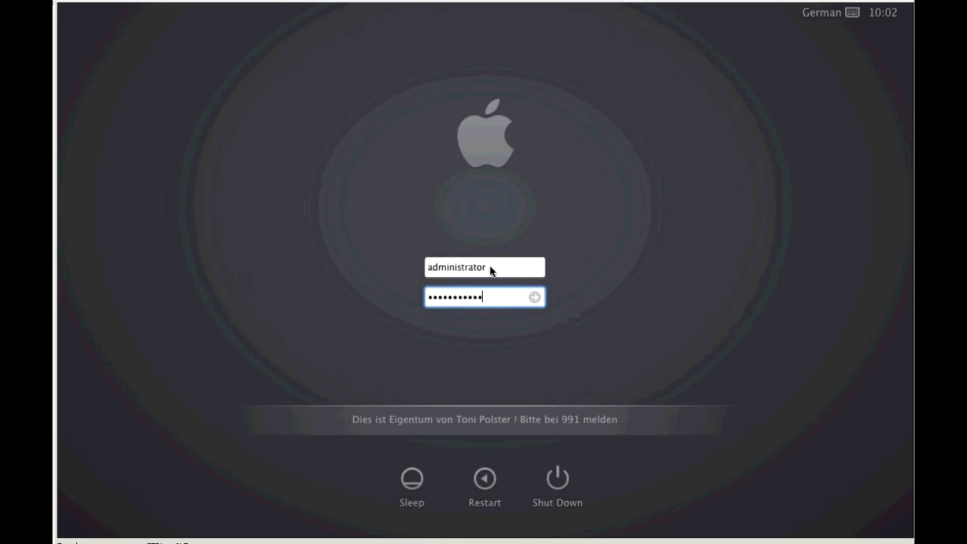
type("•••")
key("Return")
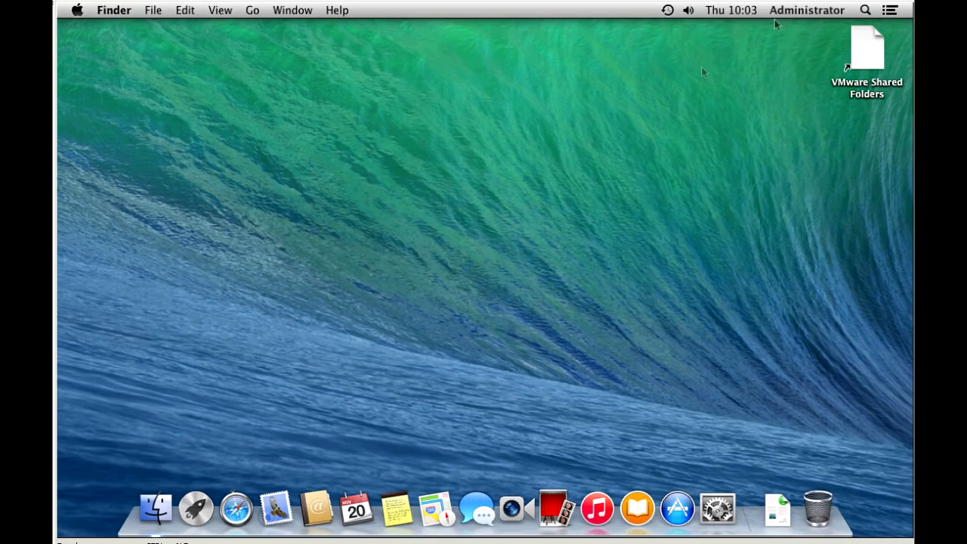
Find Terminal via Spotlight, add it to the Dock, and launch it
left_click(866, 11)
type("terminal")
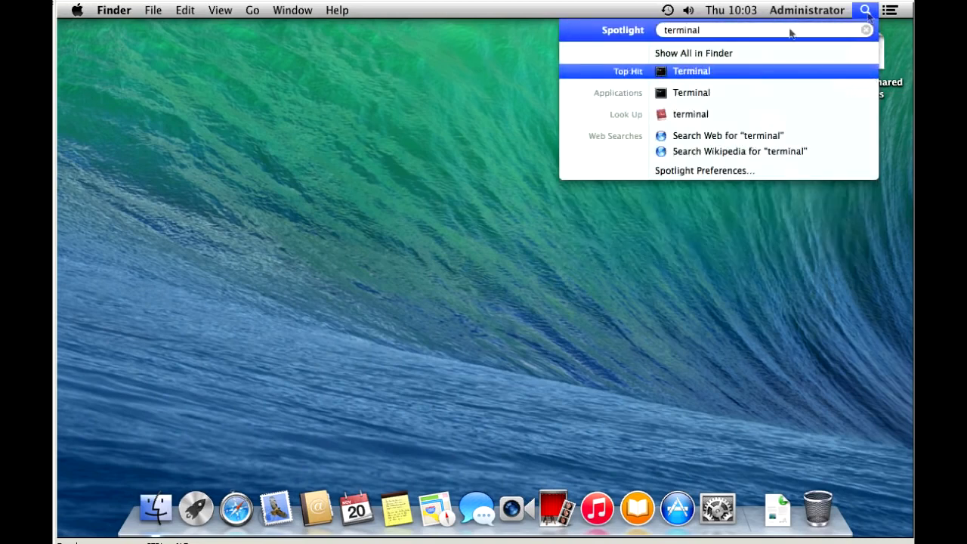
left_click_drag(680, 72, 739, 522)
left_click(703, 411)
left_click(736, 516)
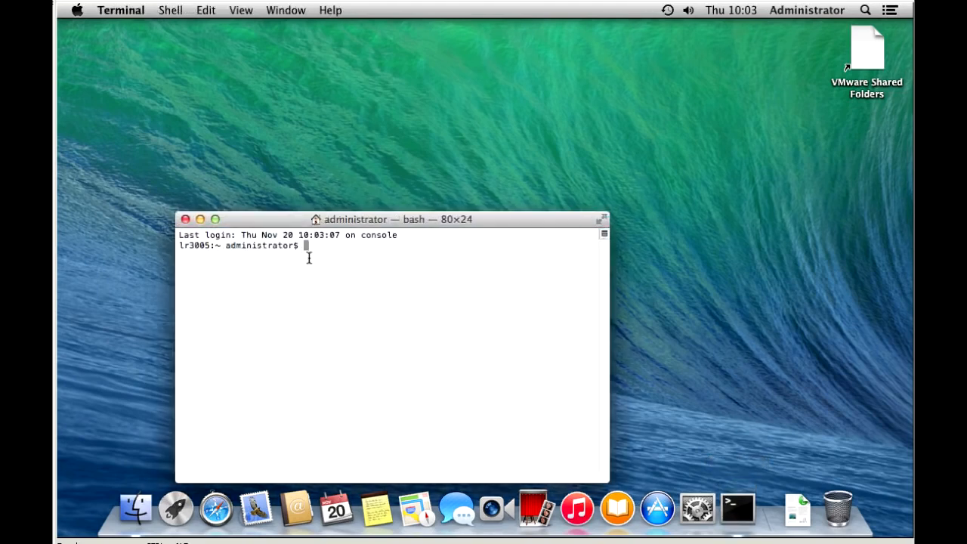
Run whoami, cd /Users and ls in Terminal, then close its window
type("whoami")
key("Return")
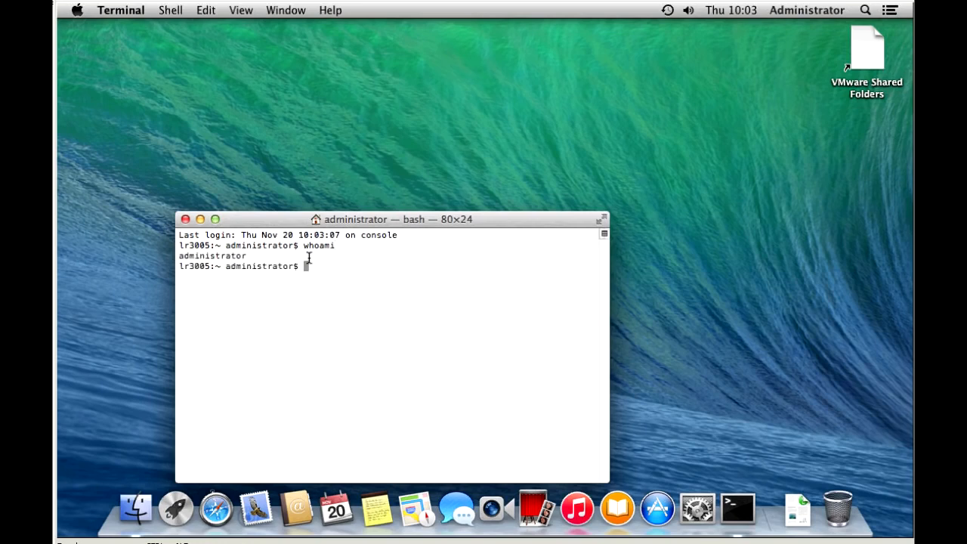
type("cd /Users")
key("Return")
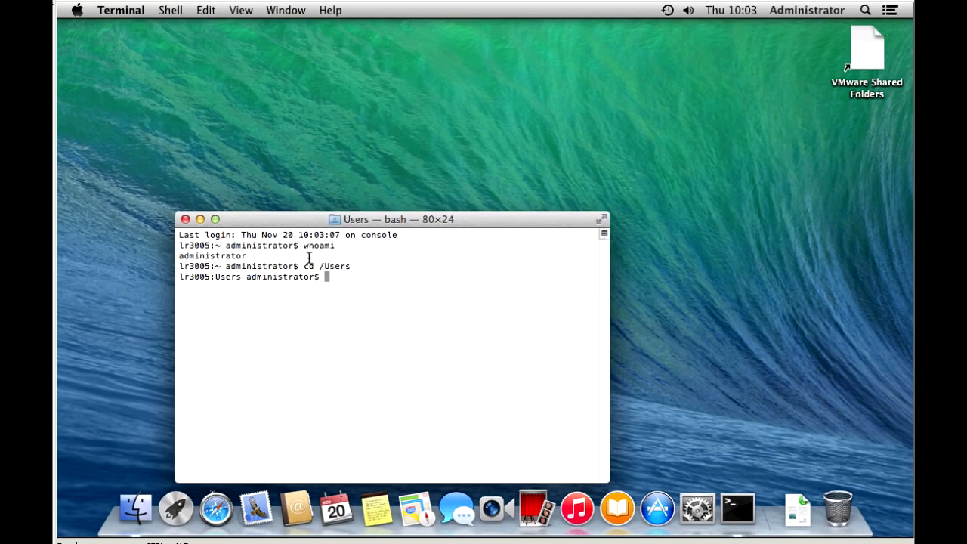
type("ls")
key("Return")
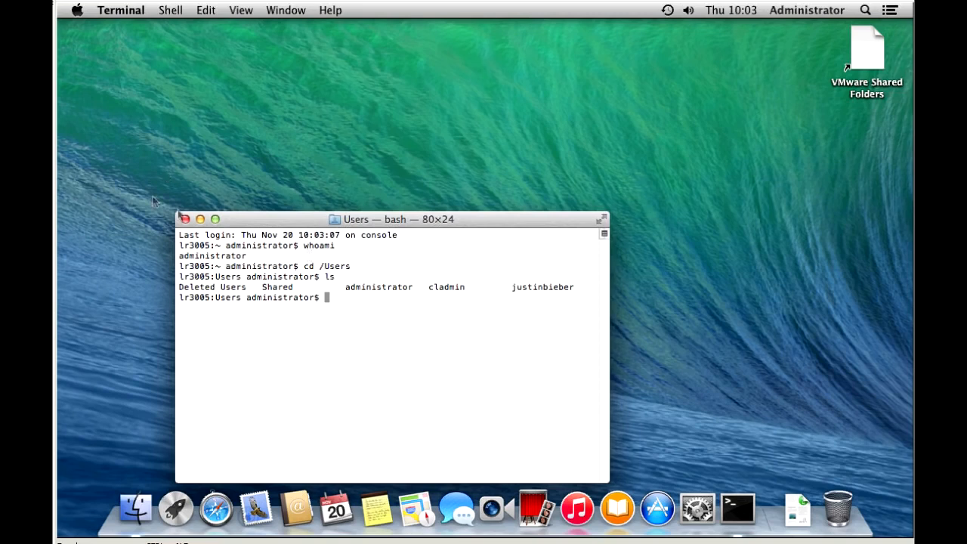
left_click(185, 219)
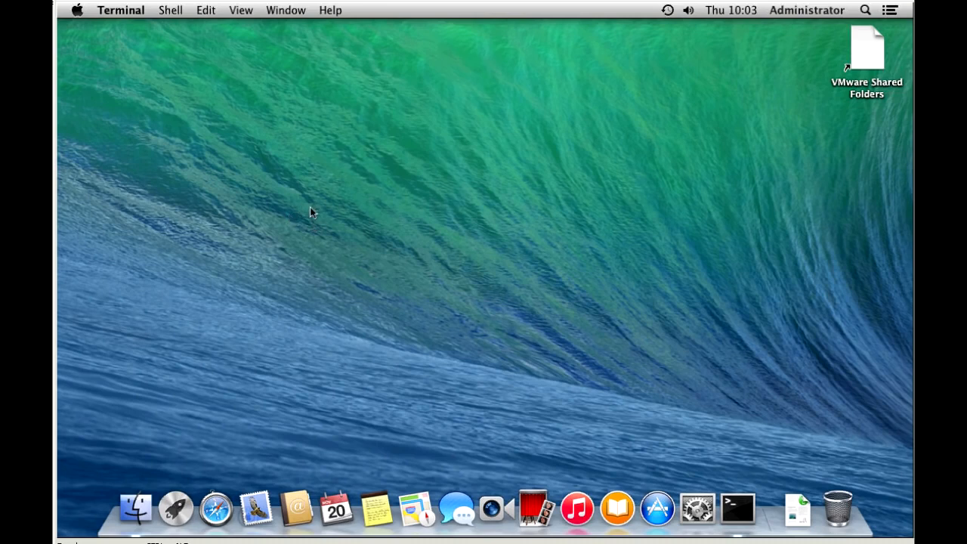
Open Users & Groups in System Preferences and bring up the Login Options lock prompt
left_click(697, 519)
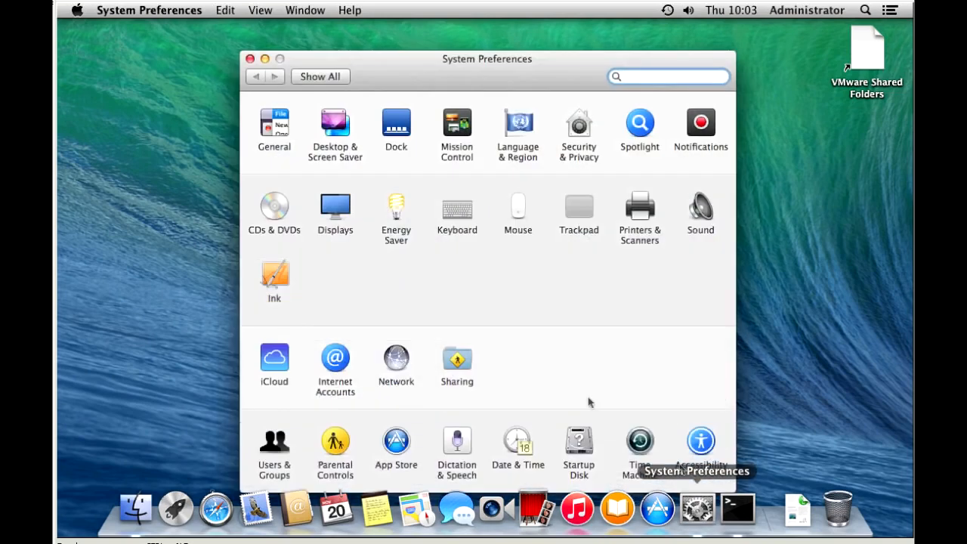
left_click(280, 442)
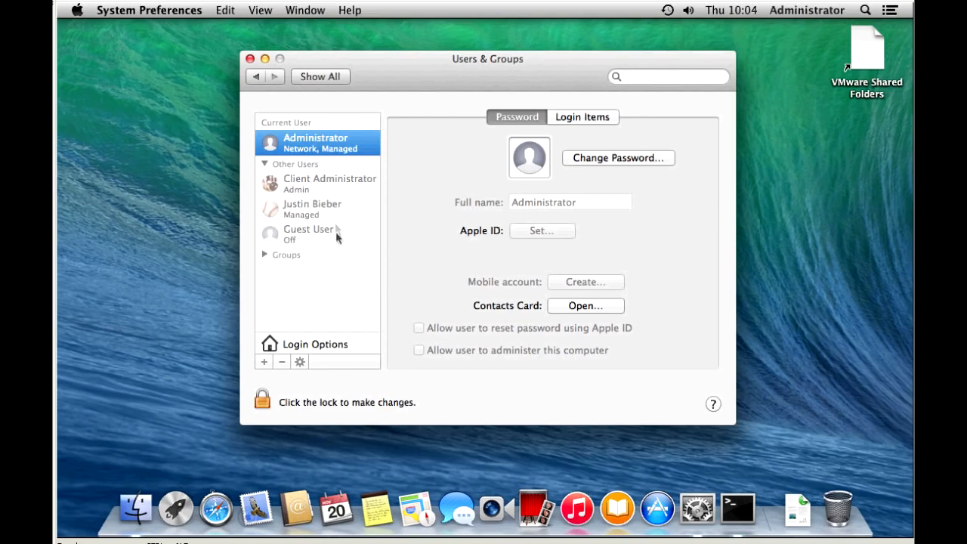
left_click(316, 399)
left_click(296, 344)
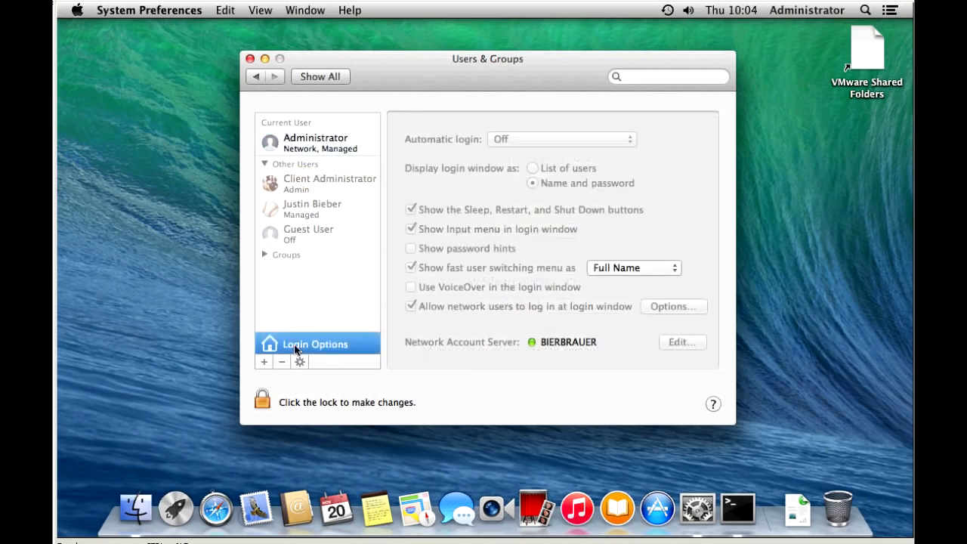
left_click(262, 399)
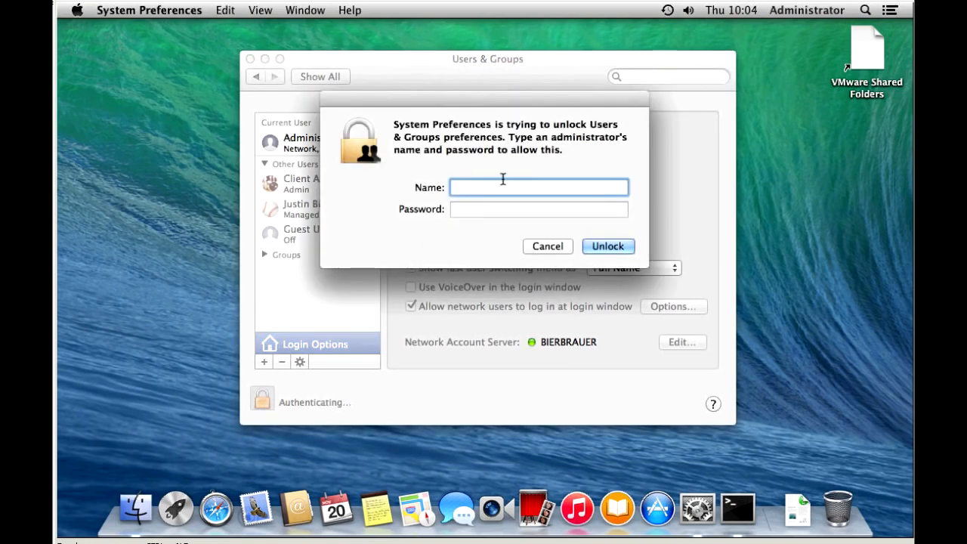
Authenticate with the local admin account name and password to unlock Login Options
type("Administrator")
key("Tab")
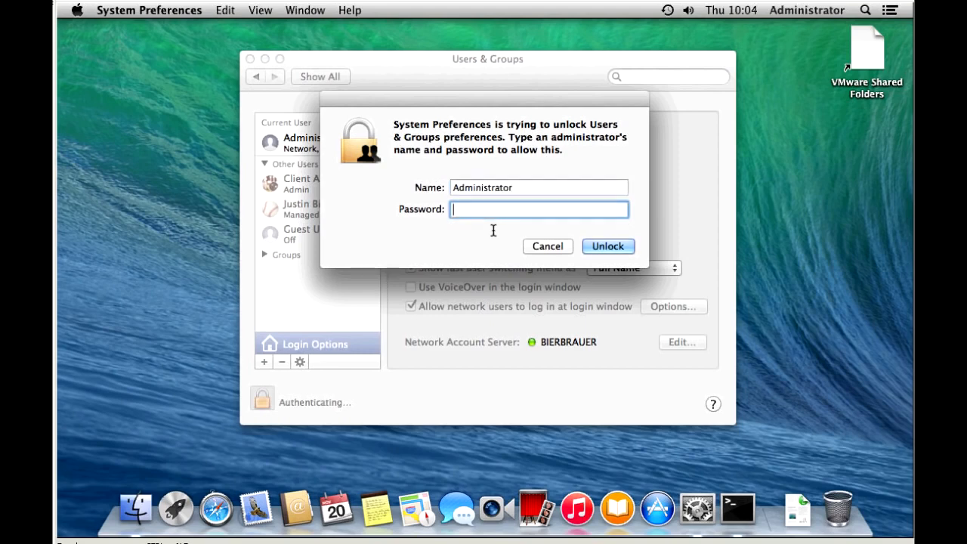
type("•••••••••••")
left_click(624, 249)
left_click(619, 248)
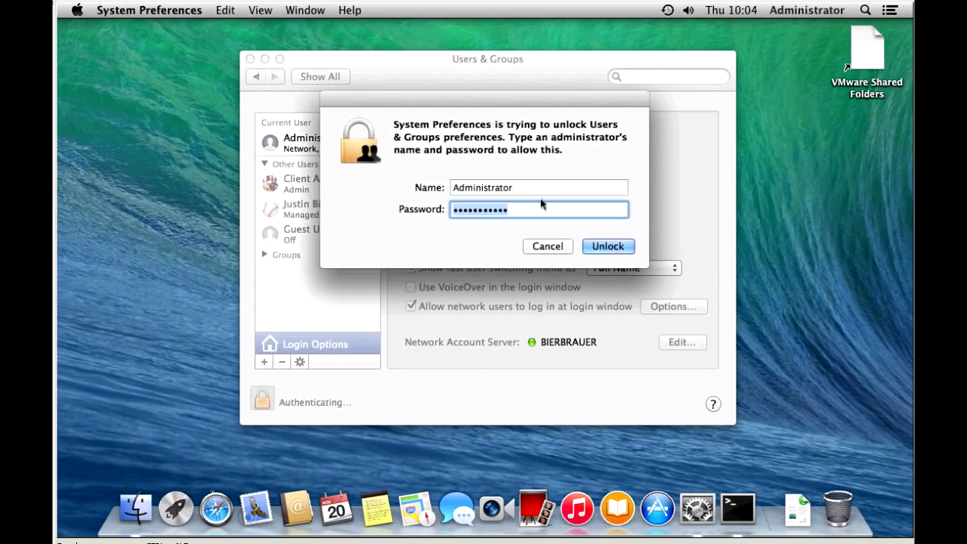
left_click(530, 190)
left_click_drag(539, 188, 414, 183)
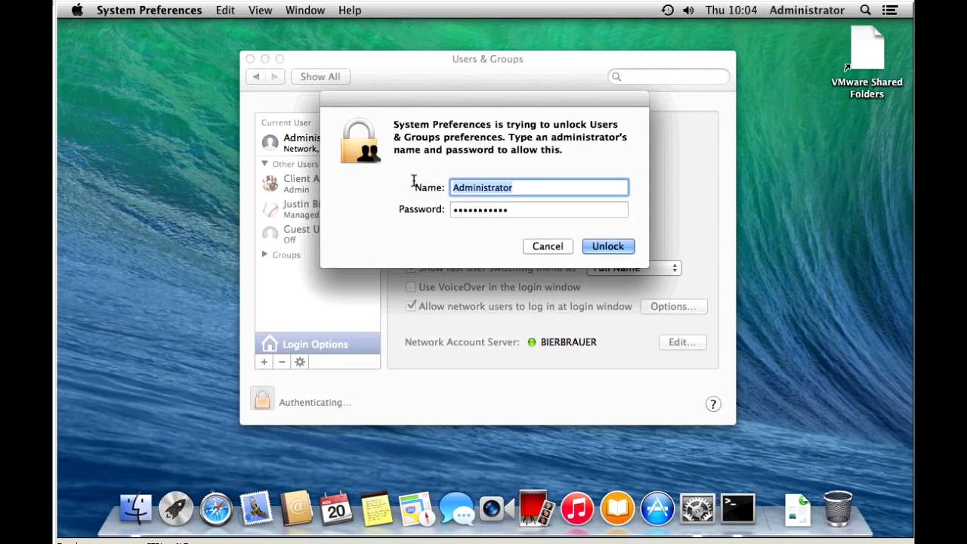
type("cladmin")
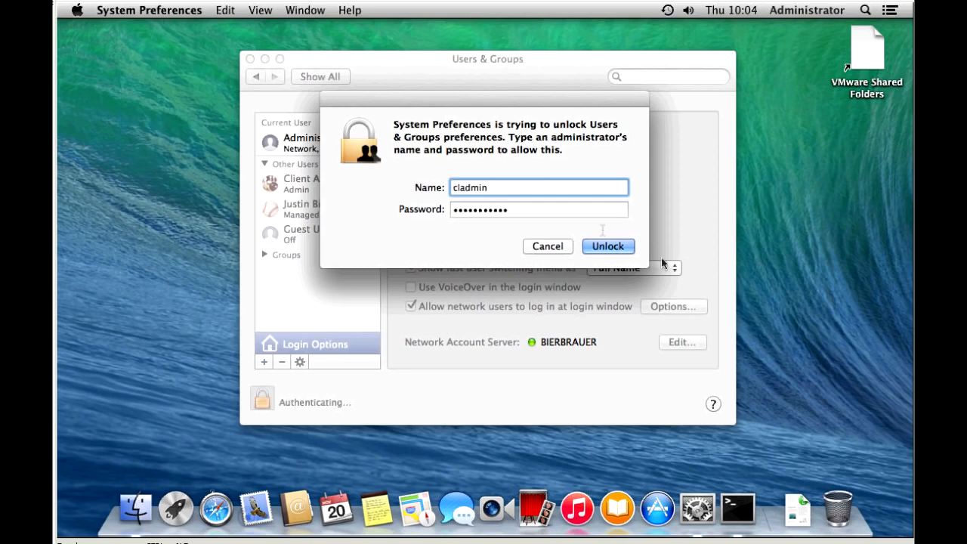
left_click(620, 252)
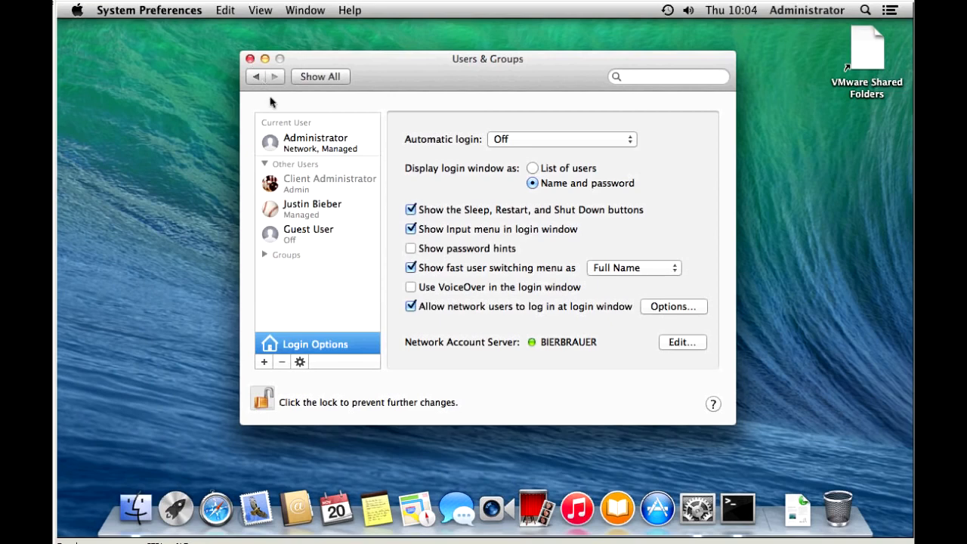
Add the chosen network user as the only allowed network login, then quit System Preferences
left_click(673, 306)
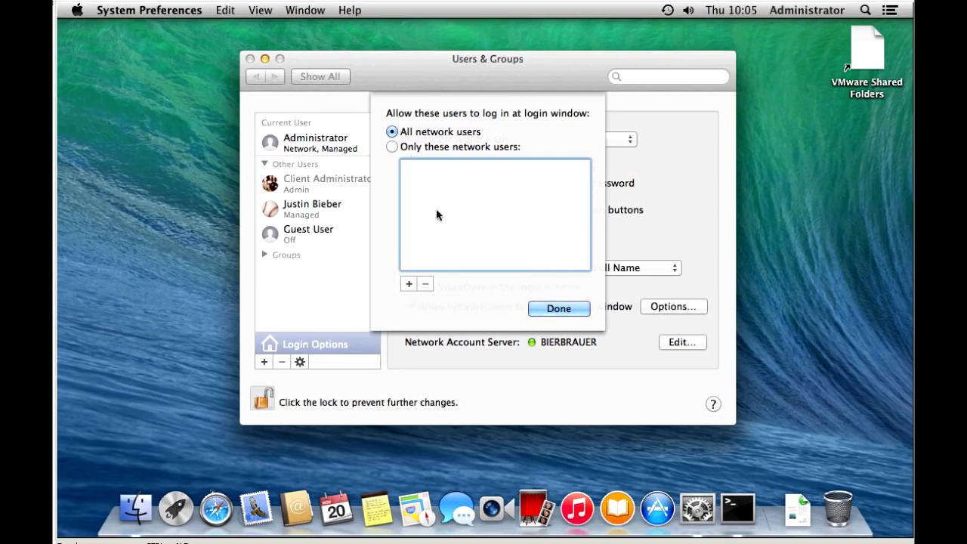
left_click(410, 284)
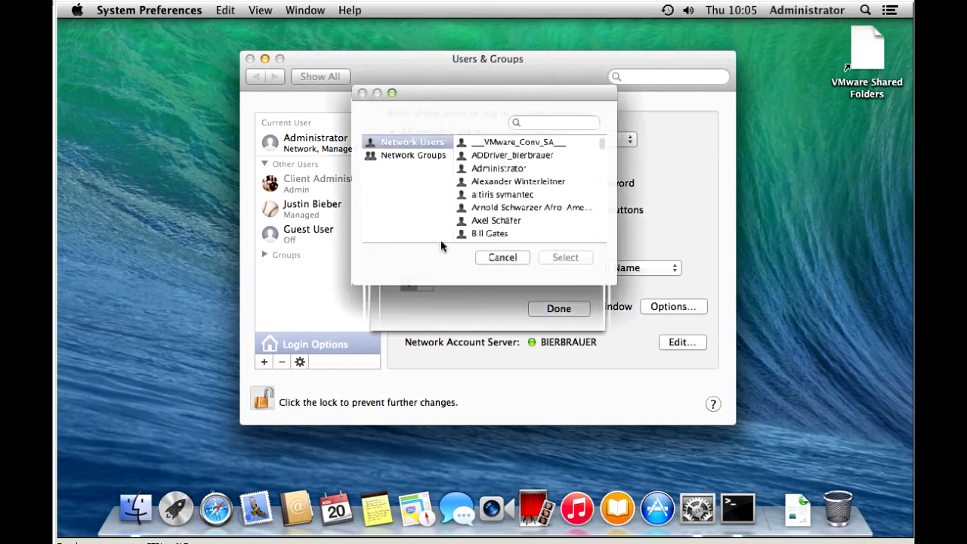
left_click_drag(613, 142, 620, 186)
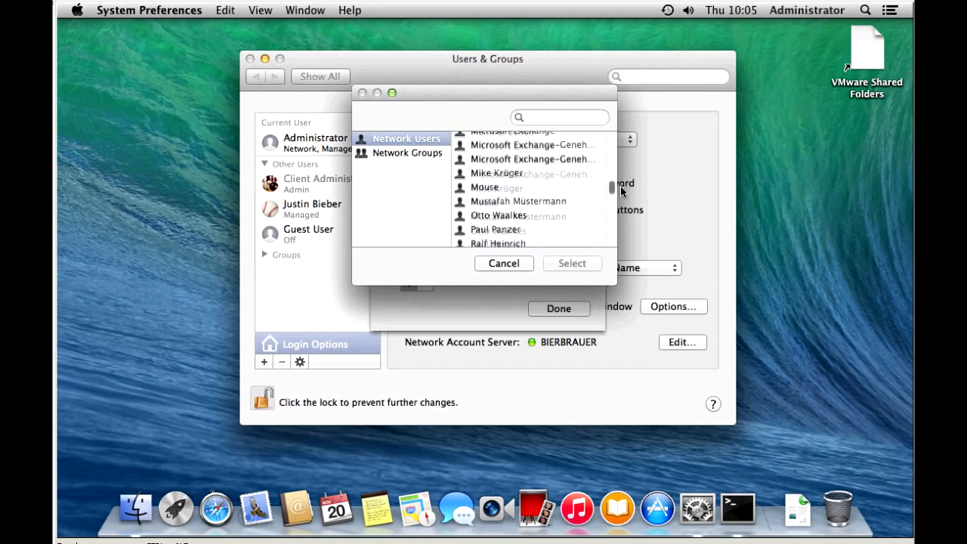
left_click(500, 172)
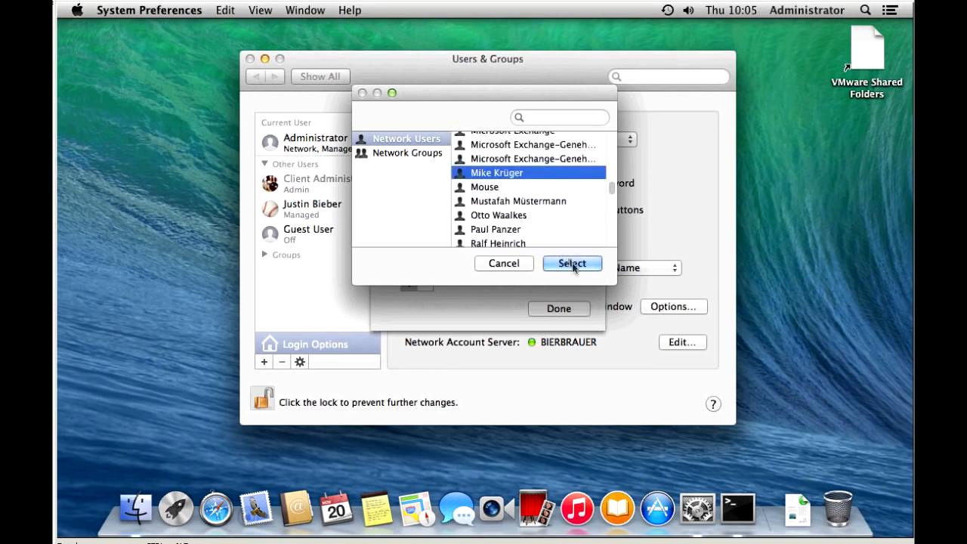
left_click(572, 263)
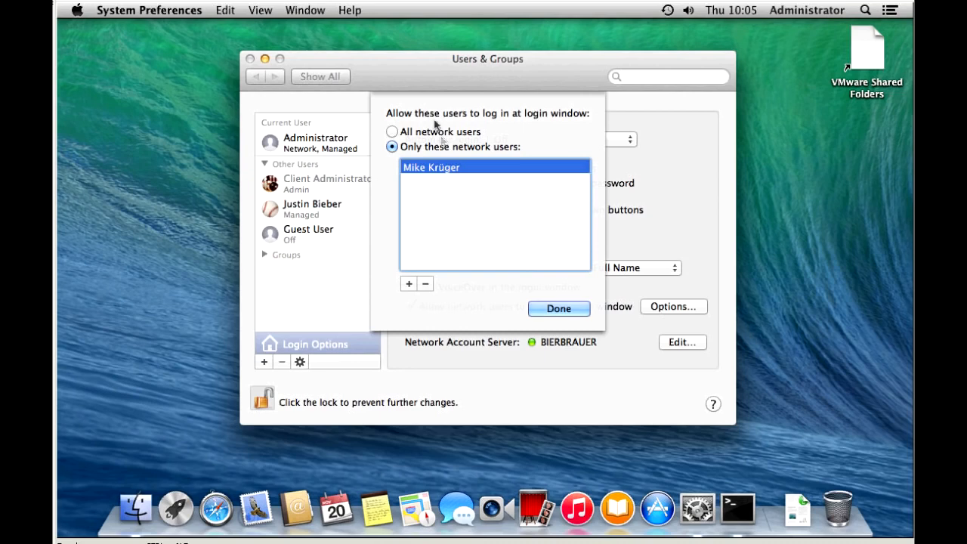
left_click(392, 132)
left_click(558, 308)
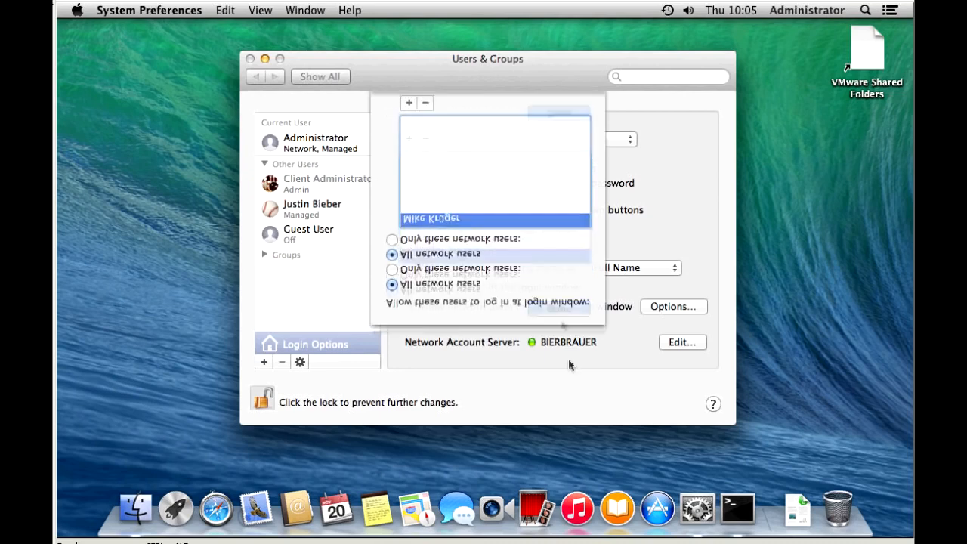
left_click(250, 59)
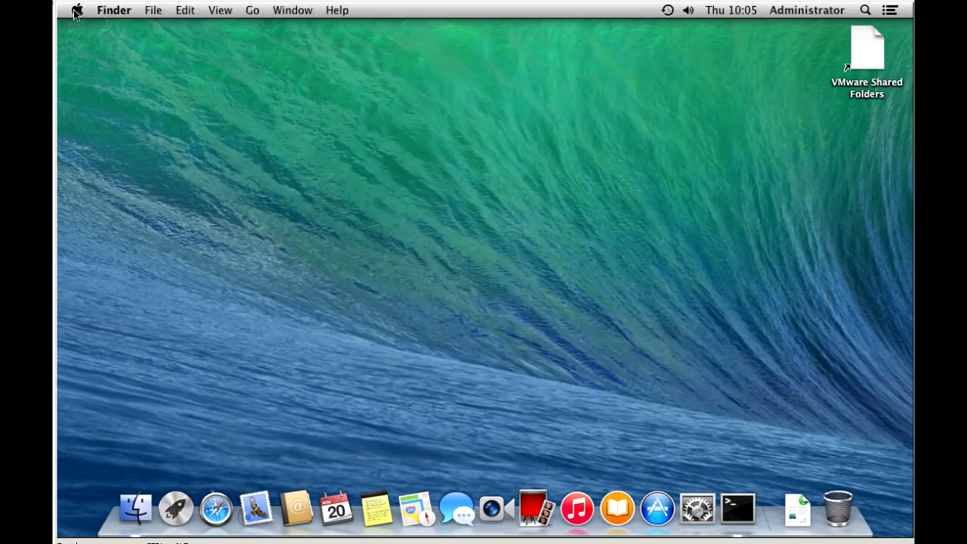
Log out of the Administrator session from the Apple menu, confirming the log-out
left_click(77, 11)
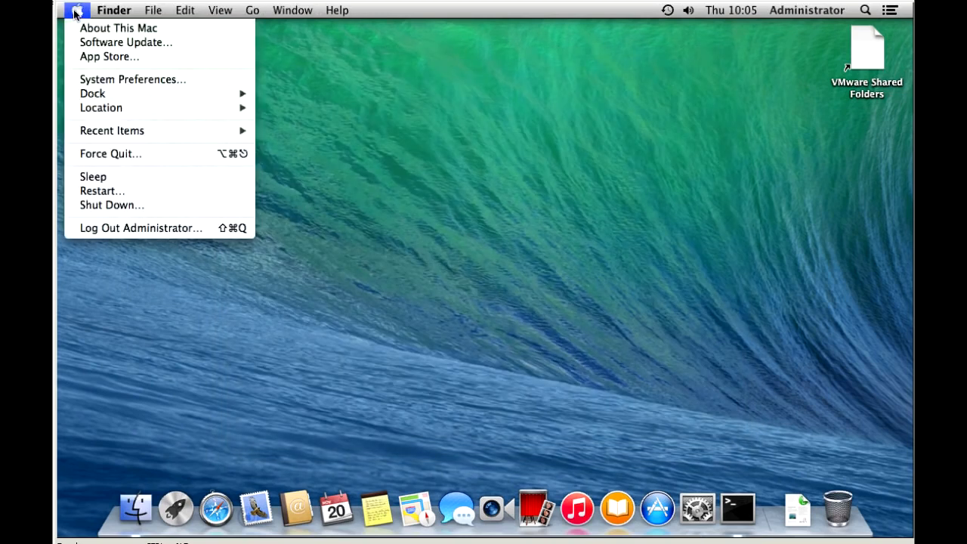
left_click(154, 231)
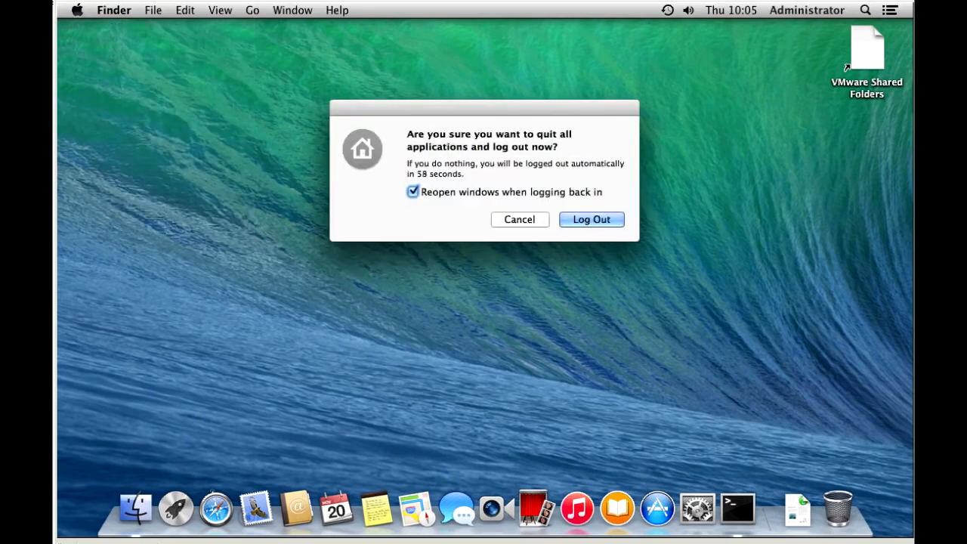
left_click(592, 226)
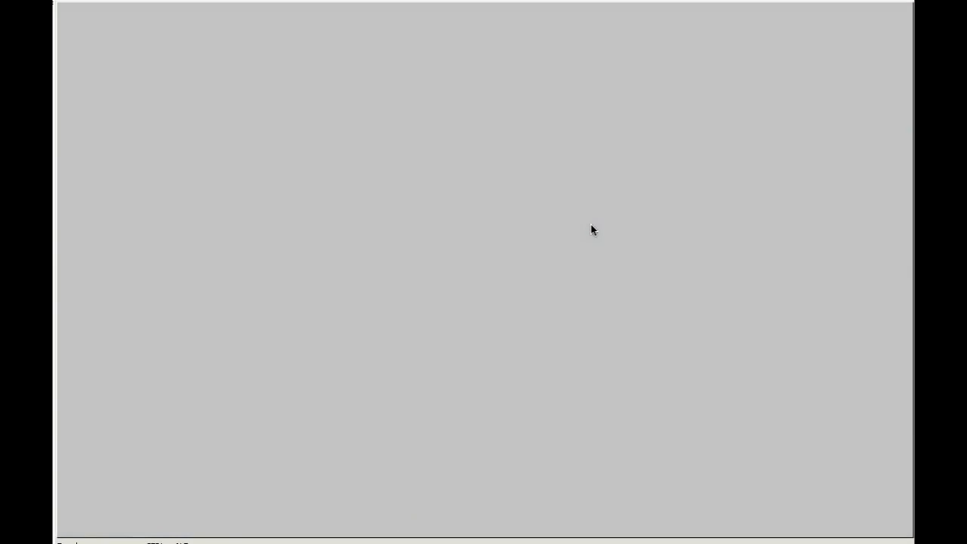